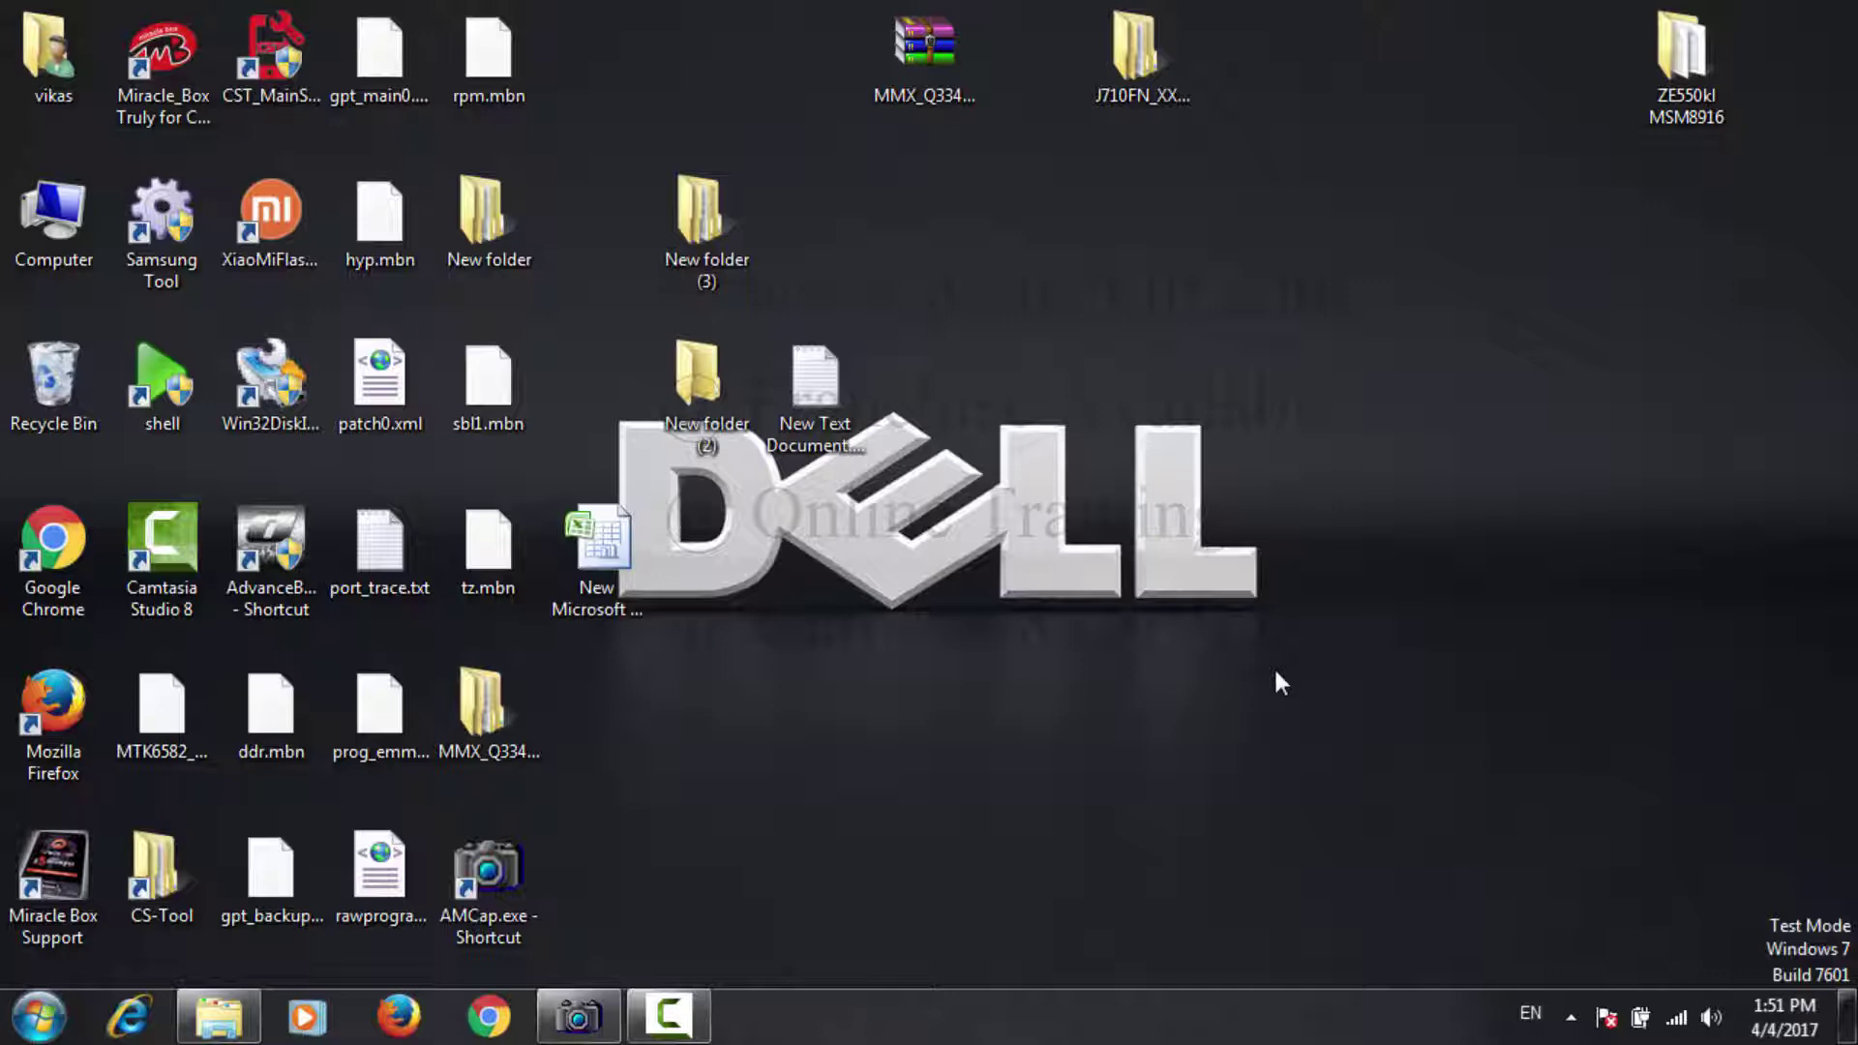
Step: Run Setup.exe from the hp2050 subfolder of the scanner folder and bring up the HP Deskjet 2050 J510 series installer
{"action": "left_click", "coordinate": [219, 1016]}
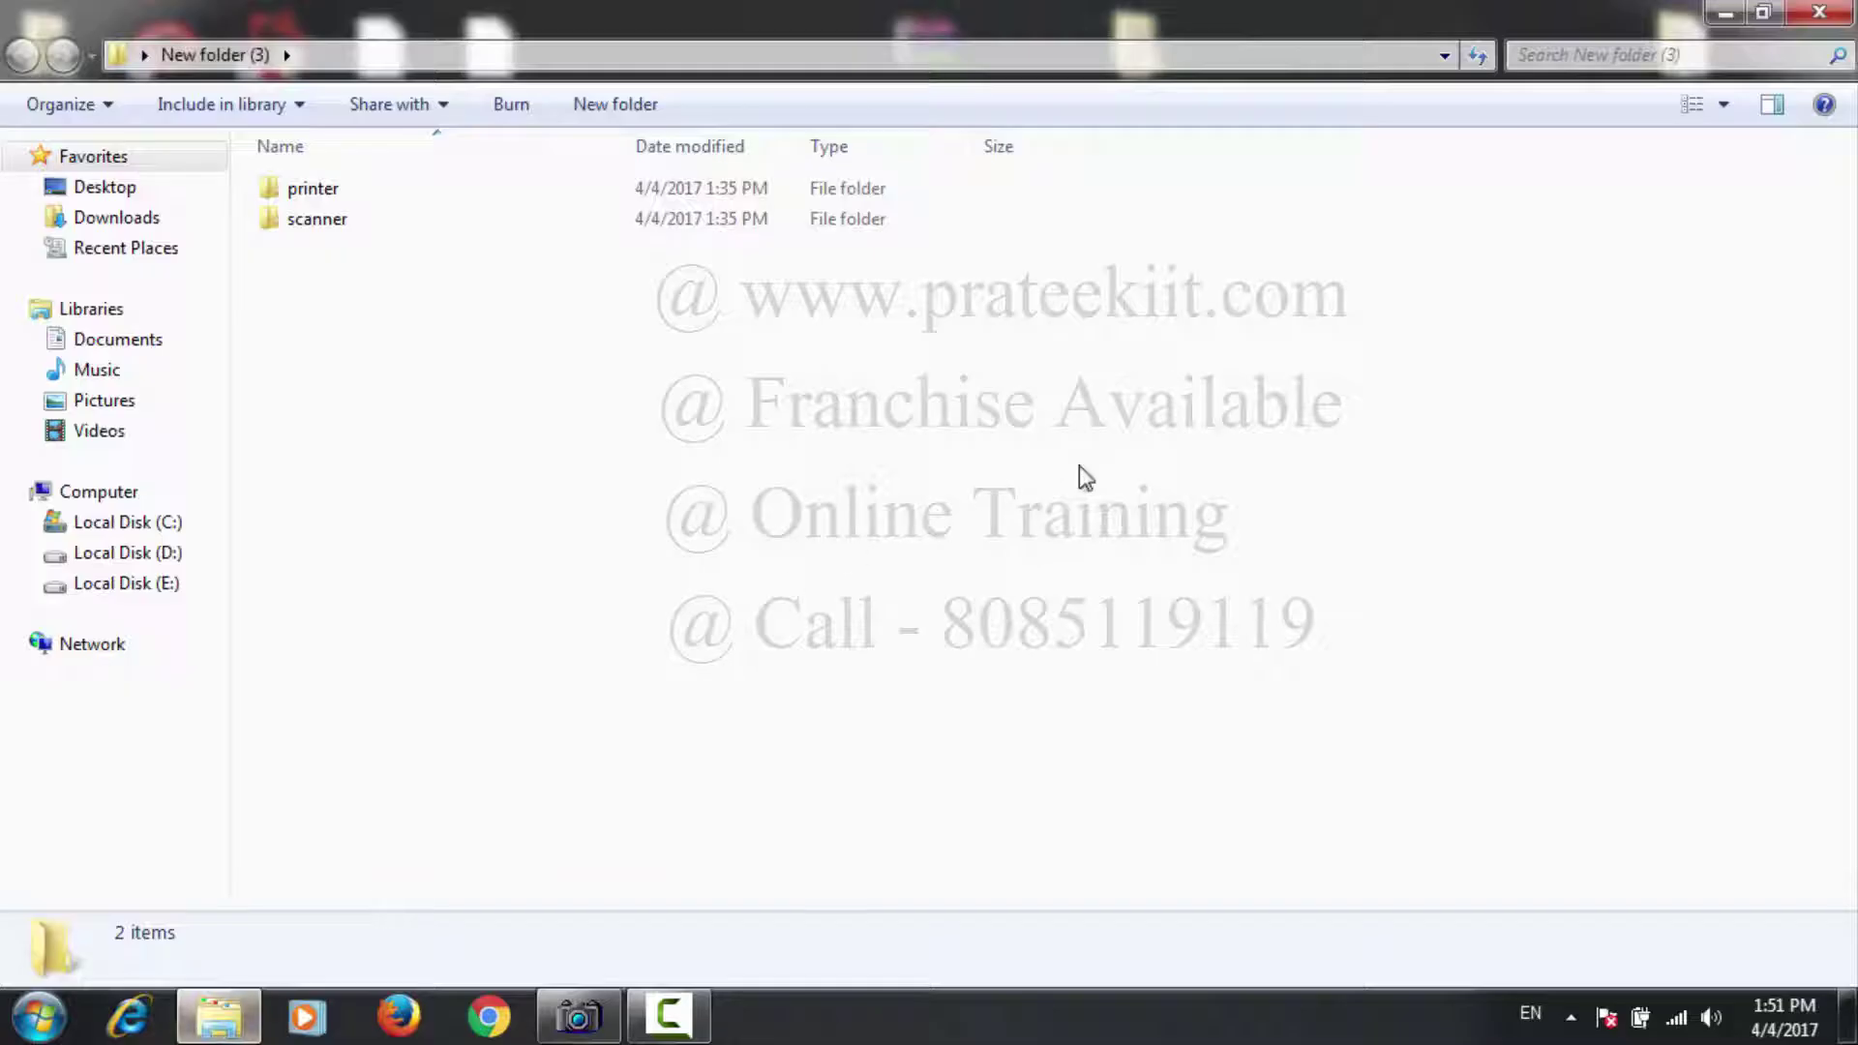
{"action": "double_click", "coordinate": [360, 223]}
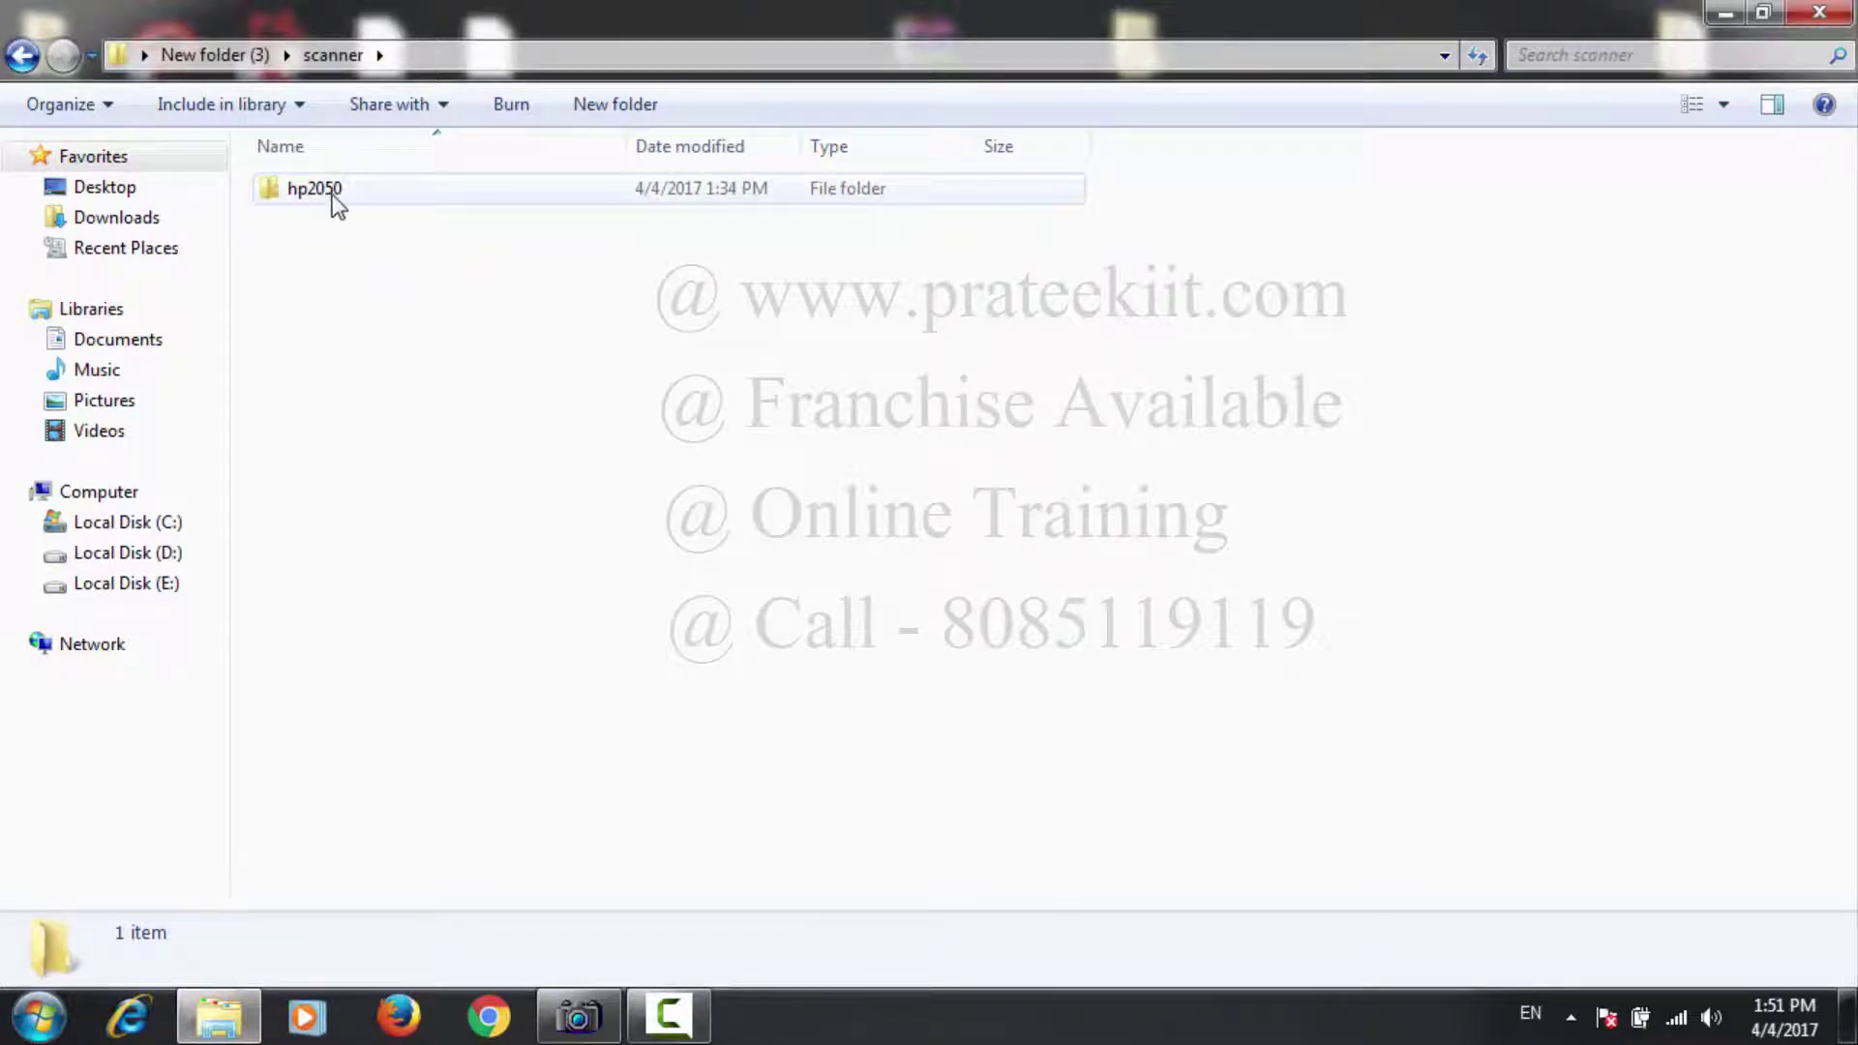
{"action": "double_click", "coordinate": [327, 193]}
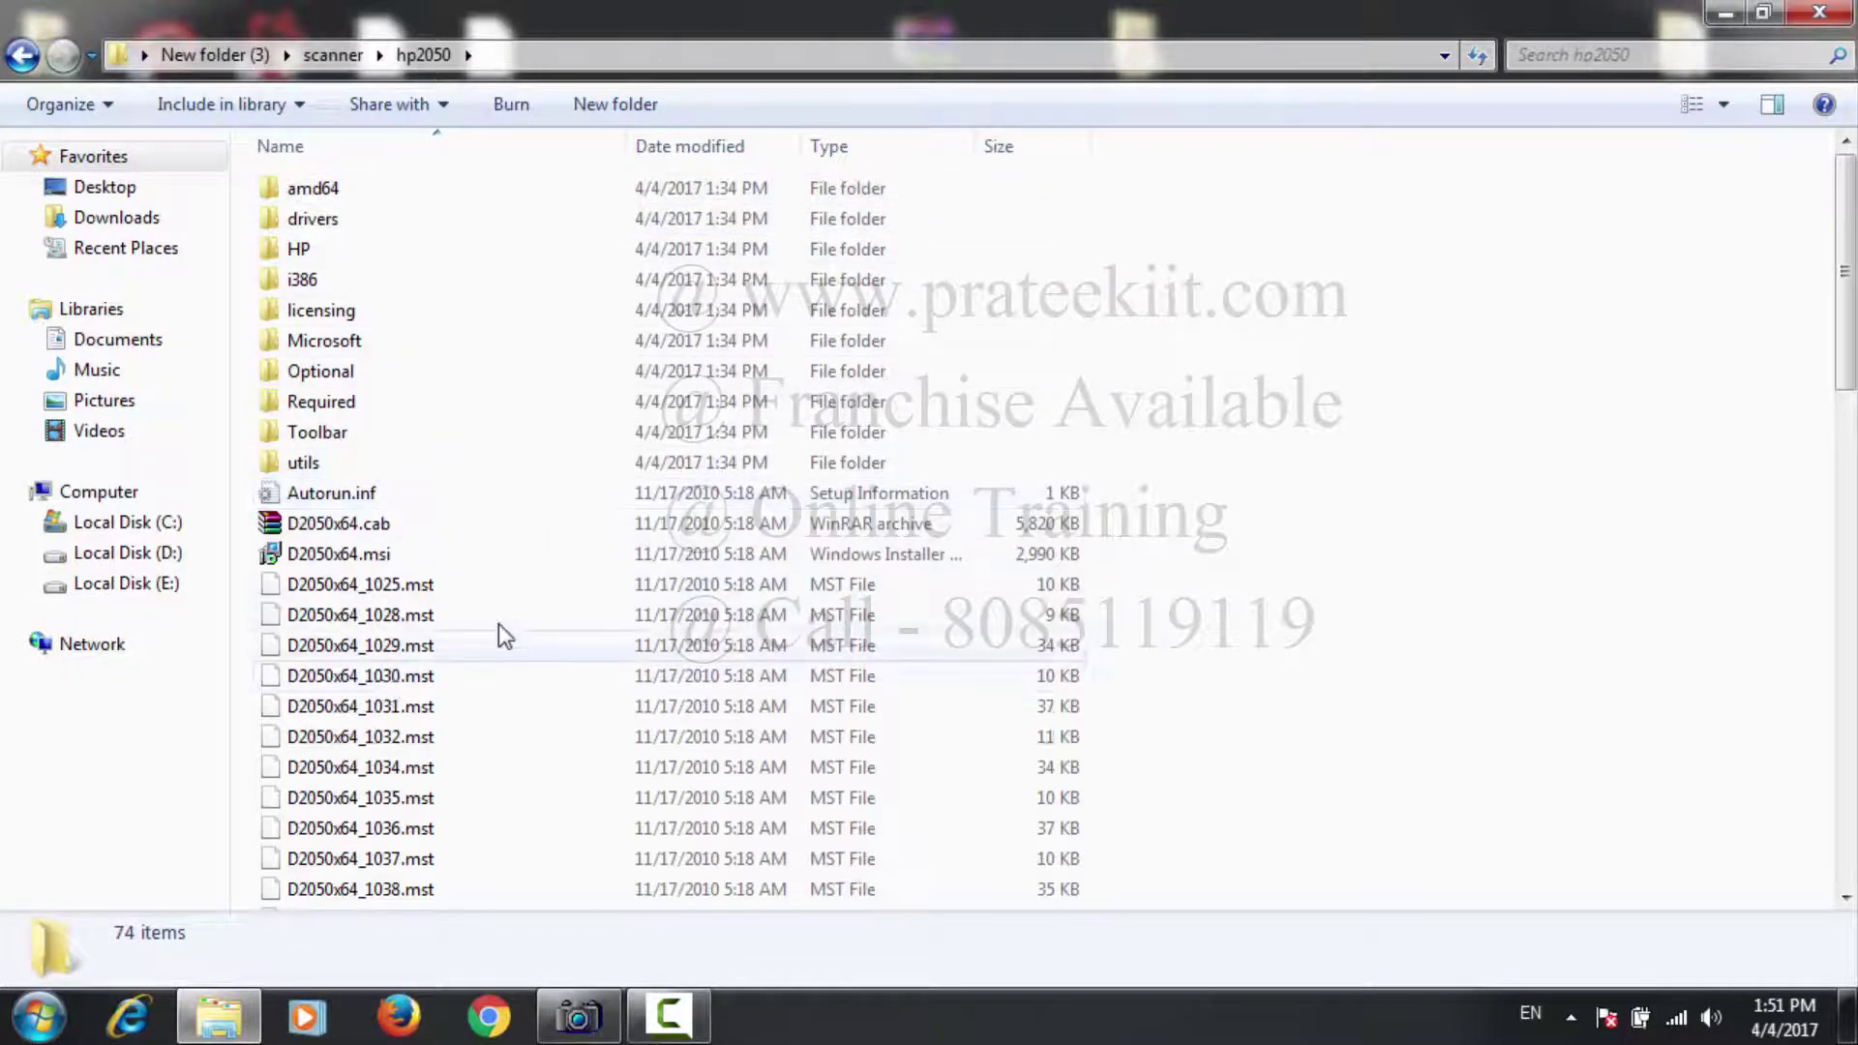
{"action": "scroll", "coordinate": [499, 627], "scroll_direction": "down", "scroll_amount": 17}
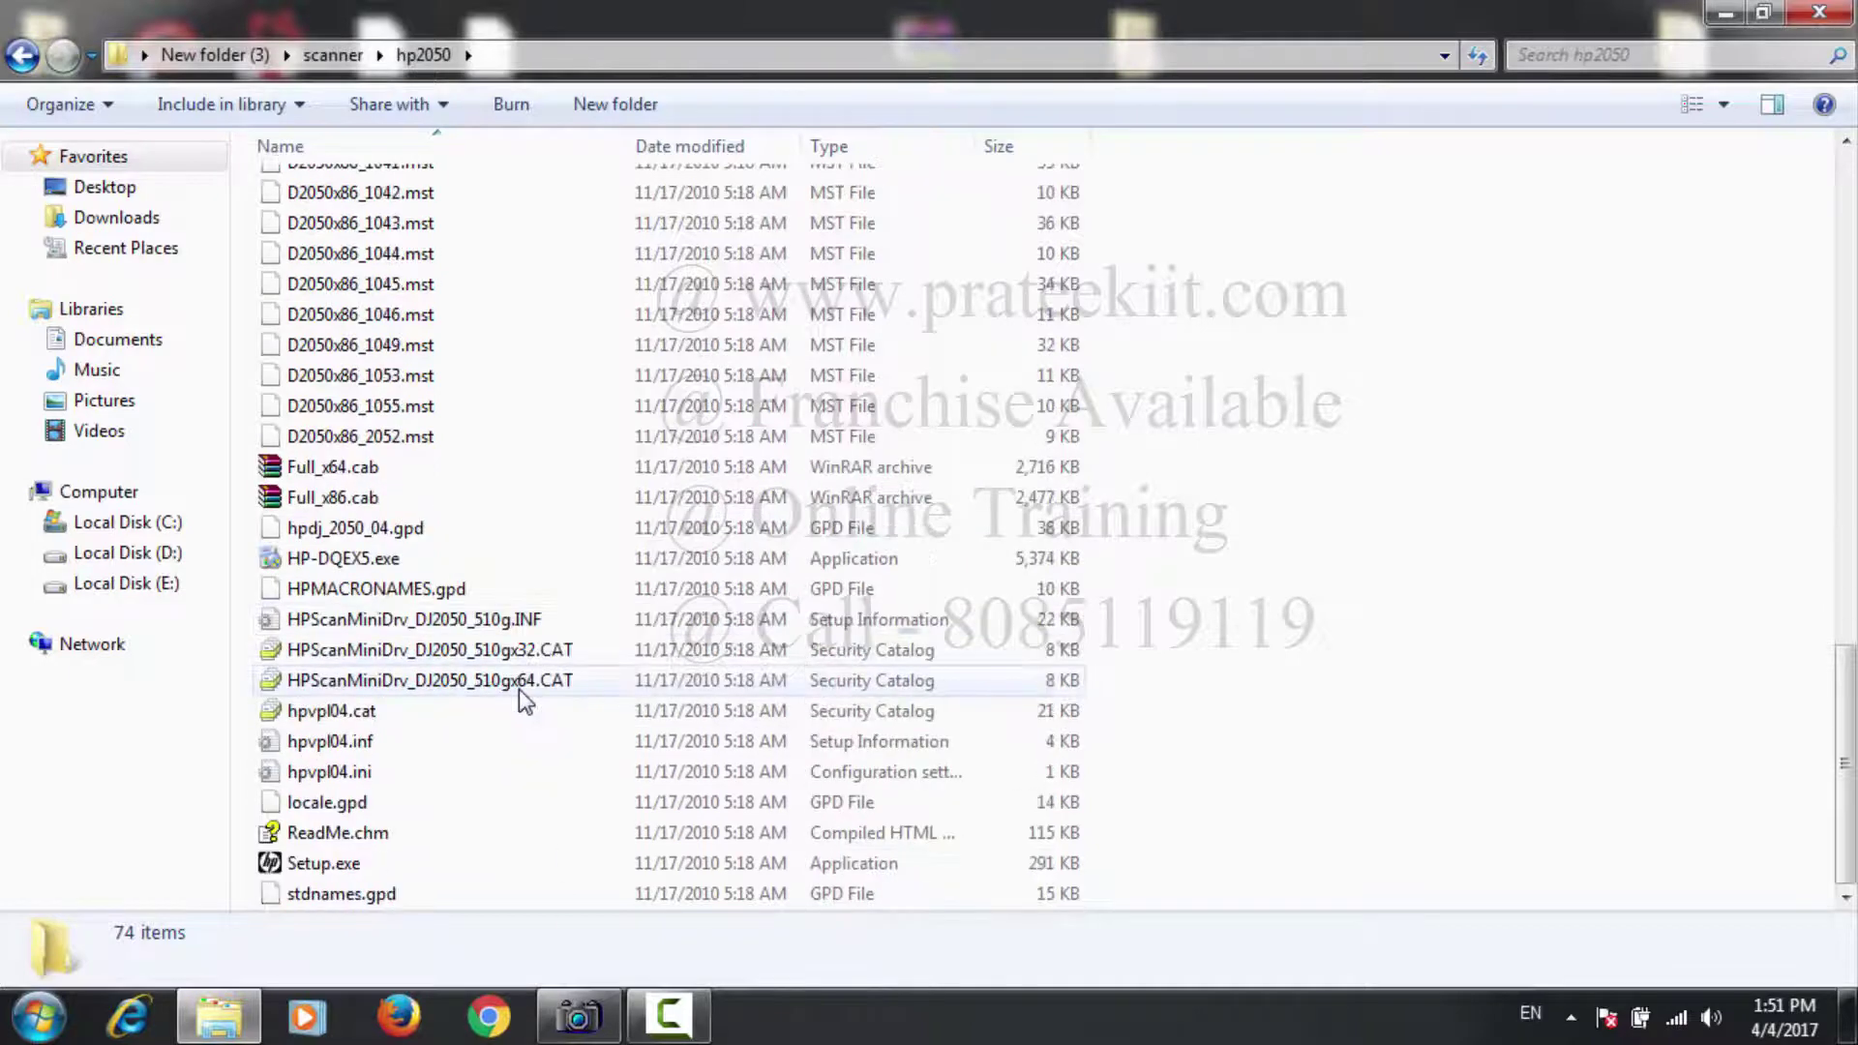
{"action": "left_click", "coordinate": [329, 866]}
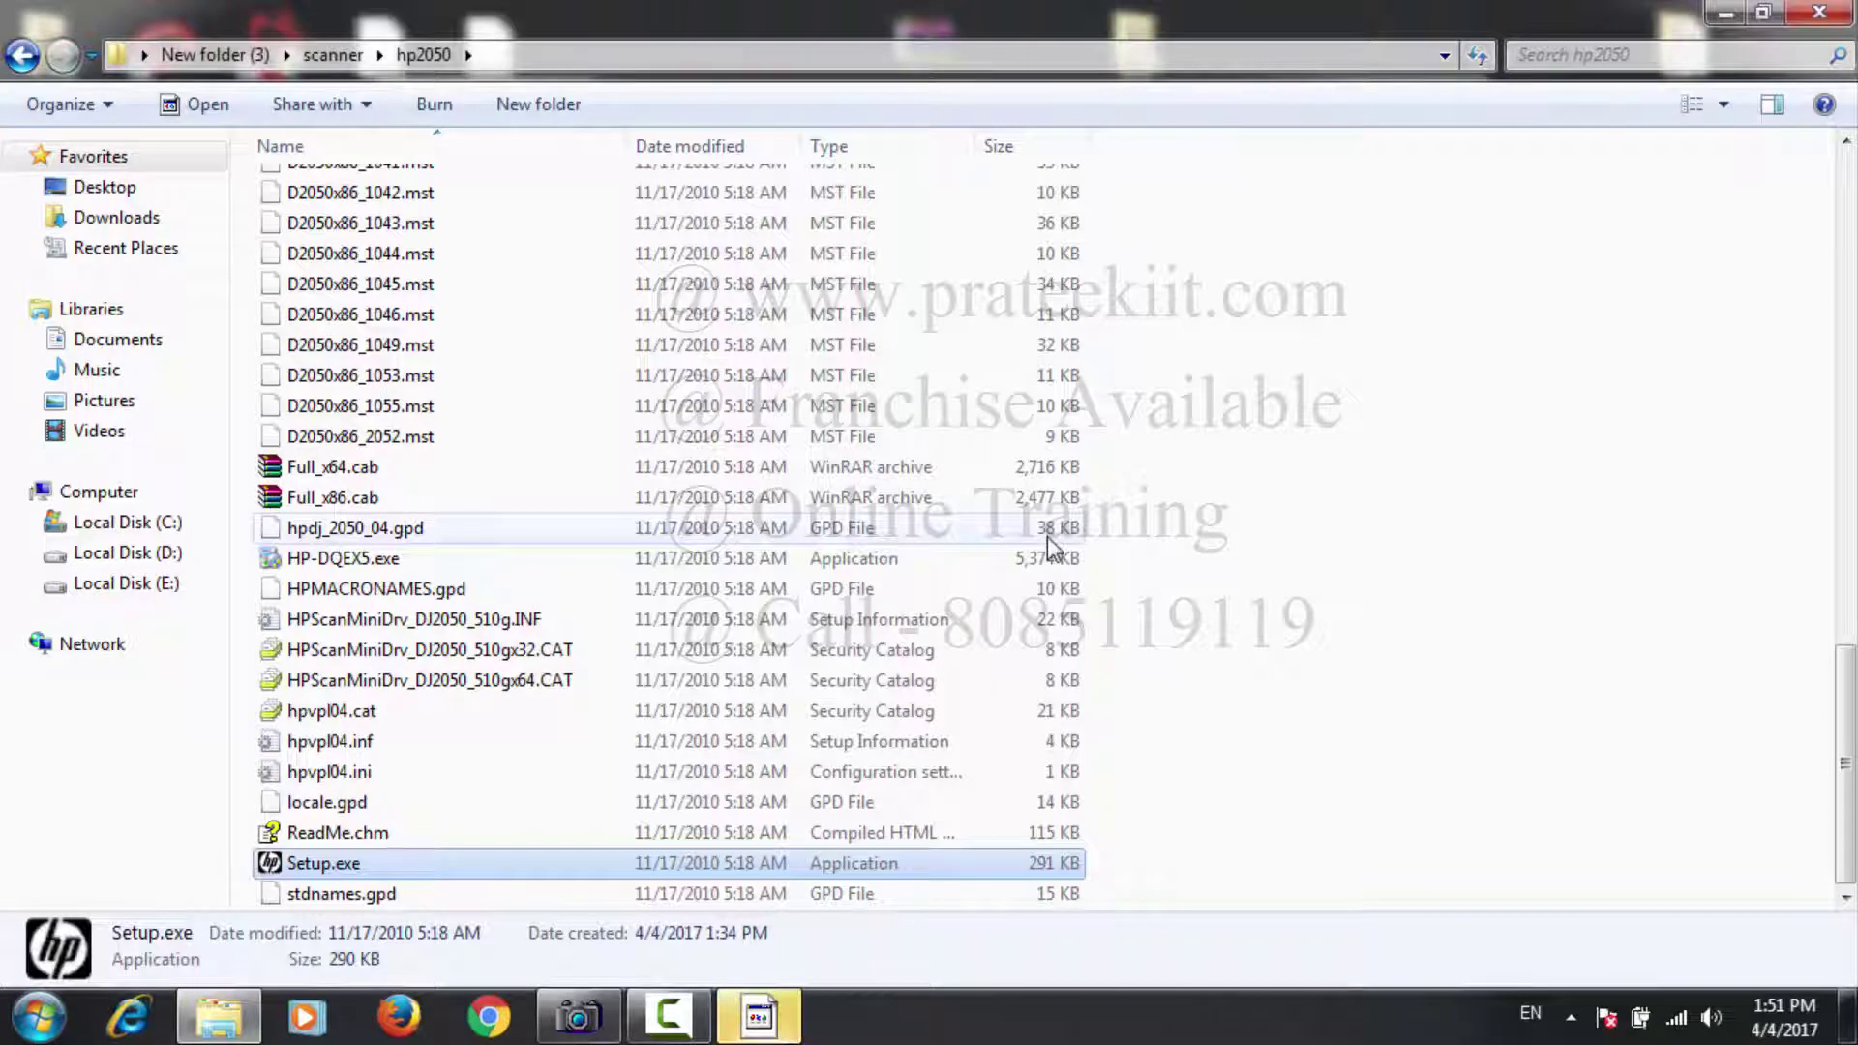
{"action": "left_click", "coordinate": [793, 1031]}
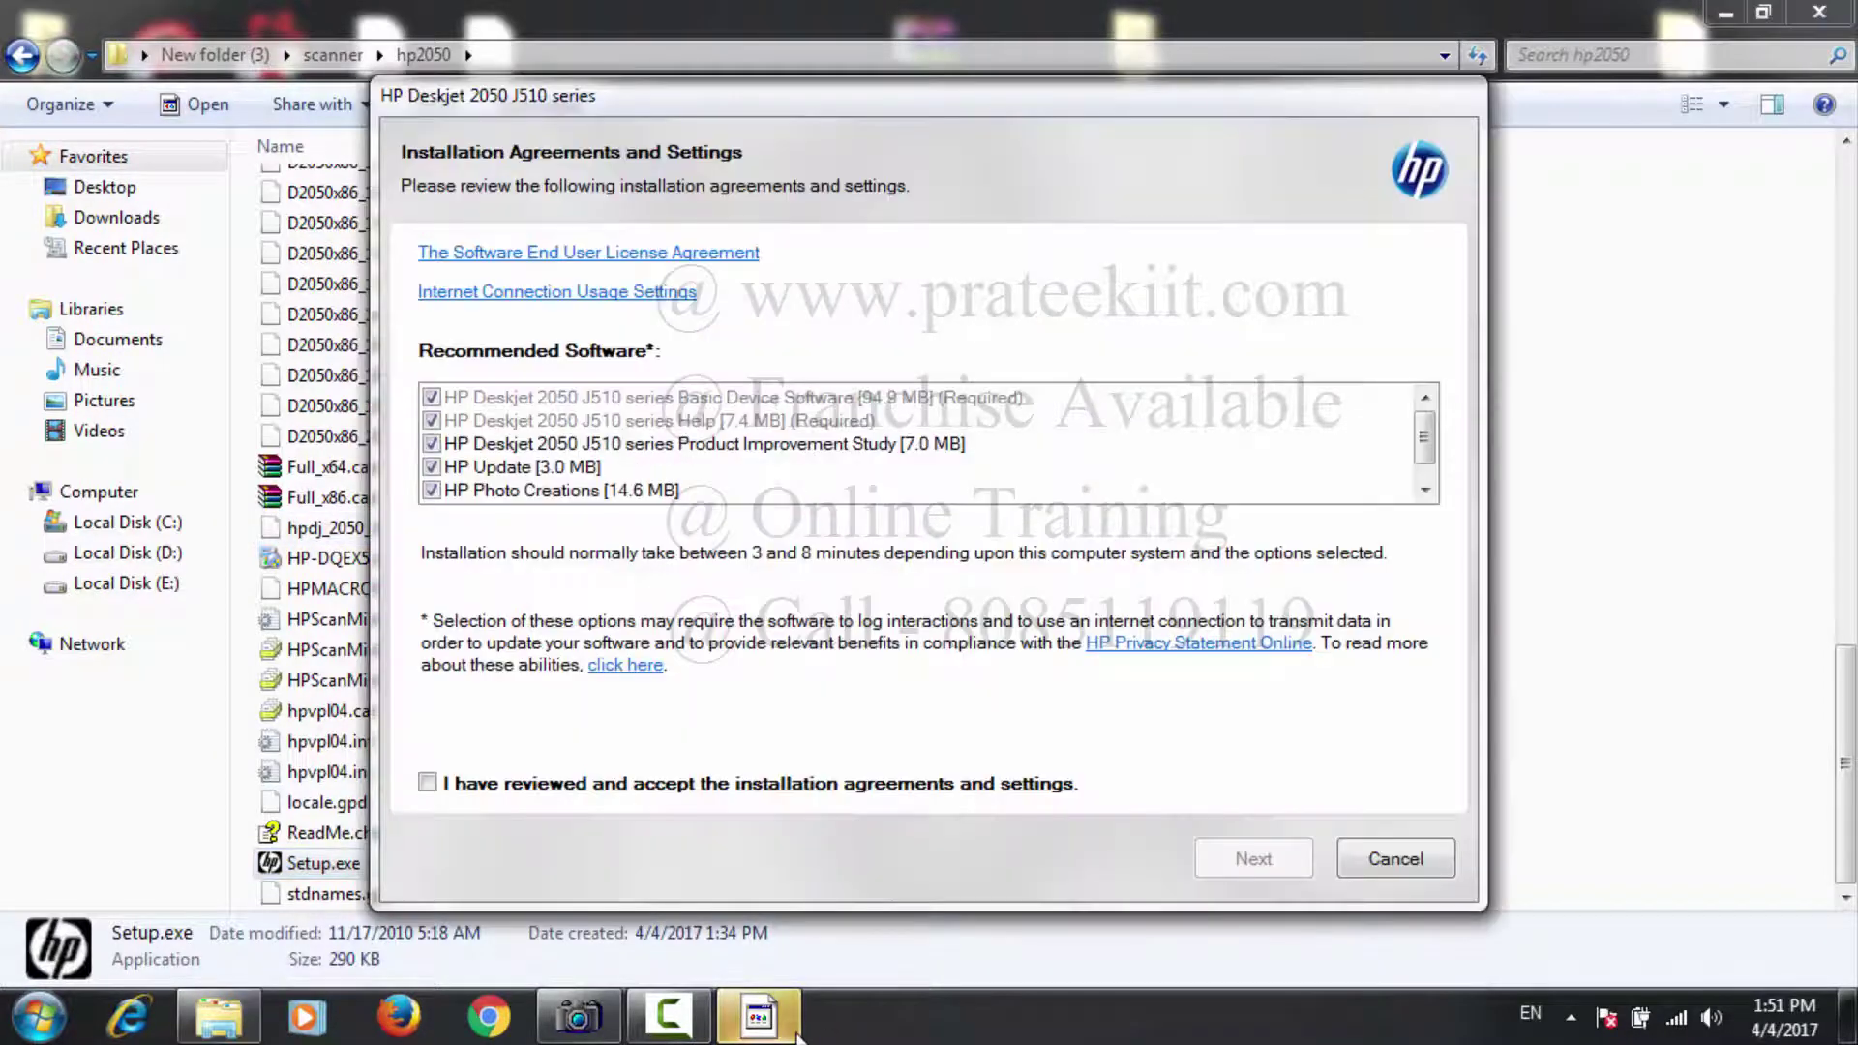
Step: Accept the installation agreements and complete the HP Deskjet 2050 J510 series setup over USB, keeping it as the default printer
{"action": "left_click", "coordinate": [443, 782]}
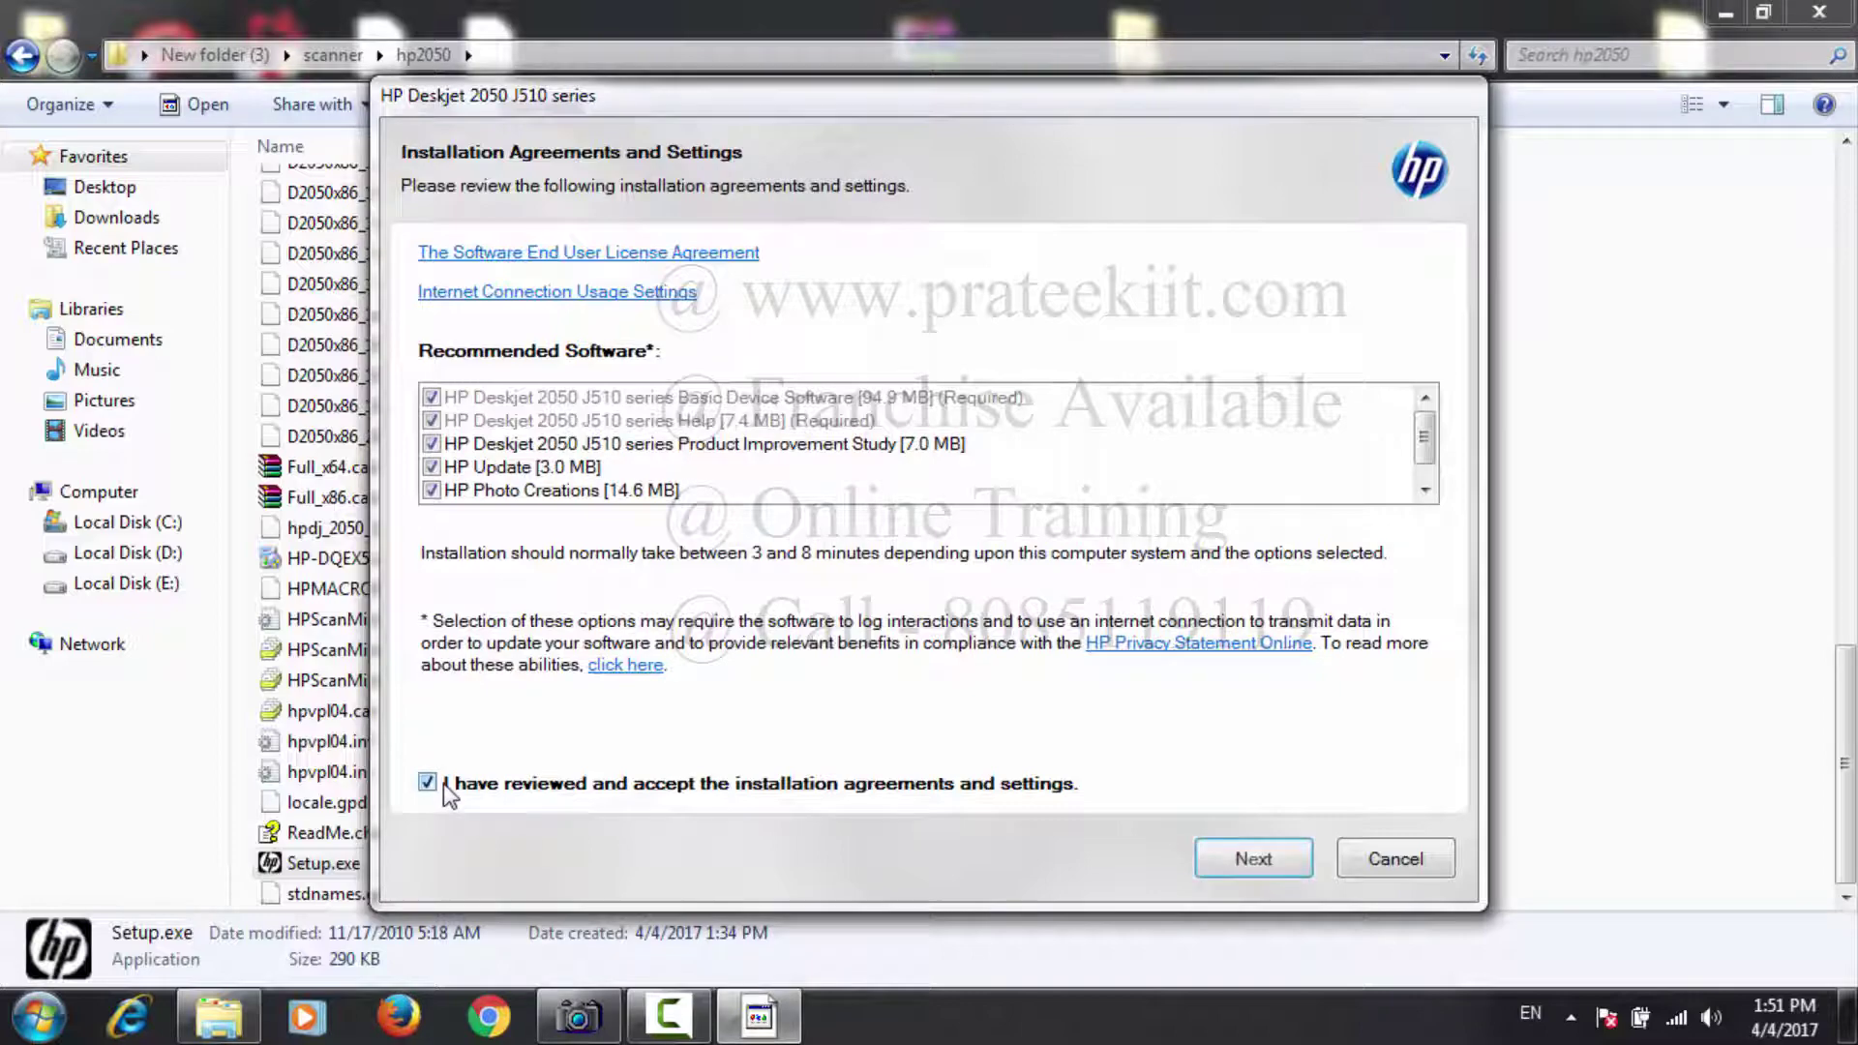
{"action": "left_click", "coordinate": [1239, 856]}
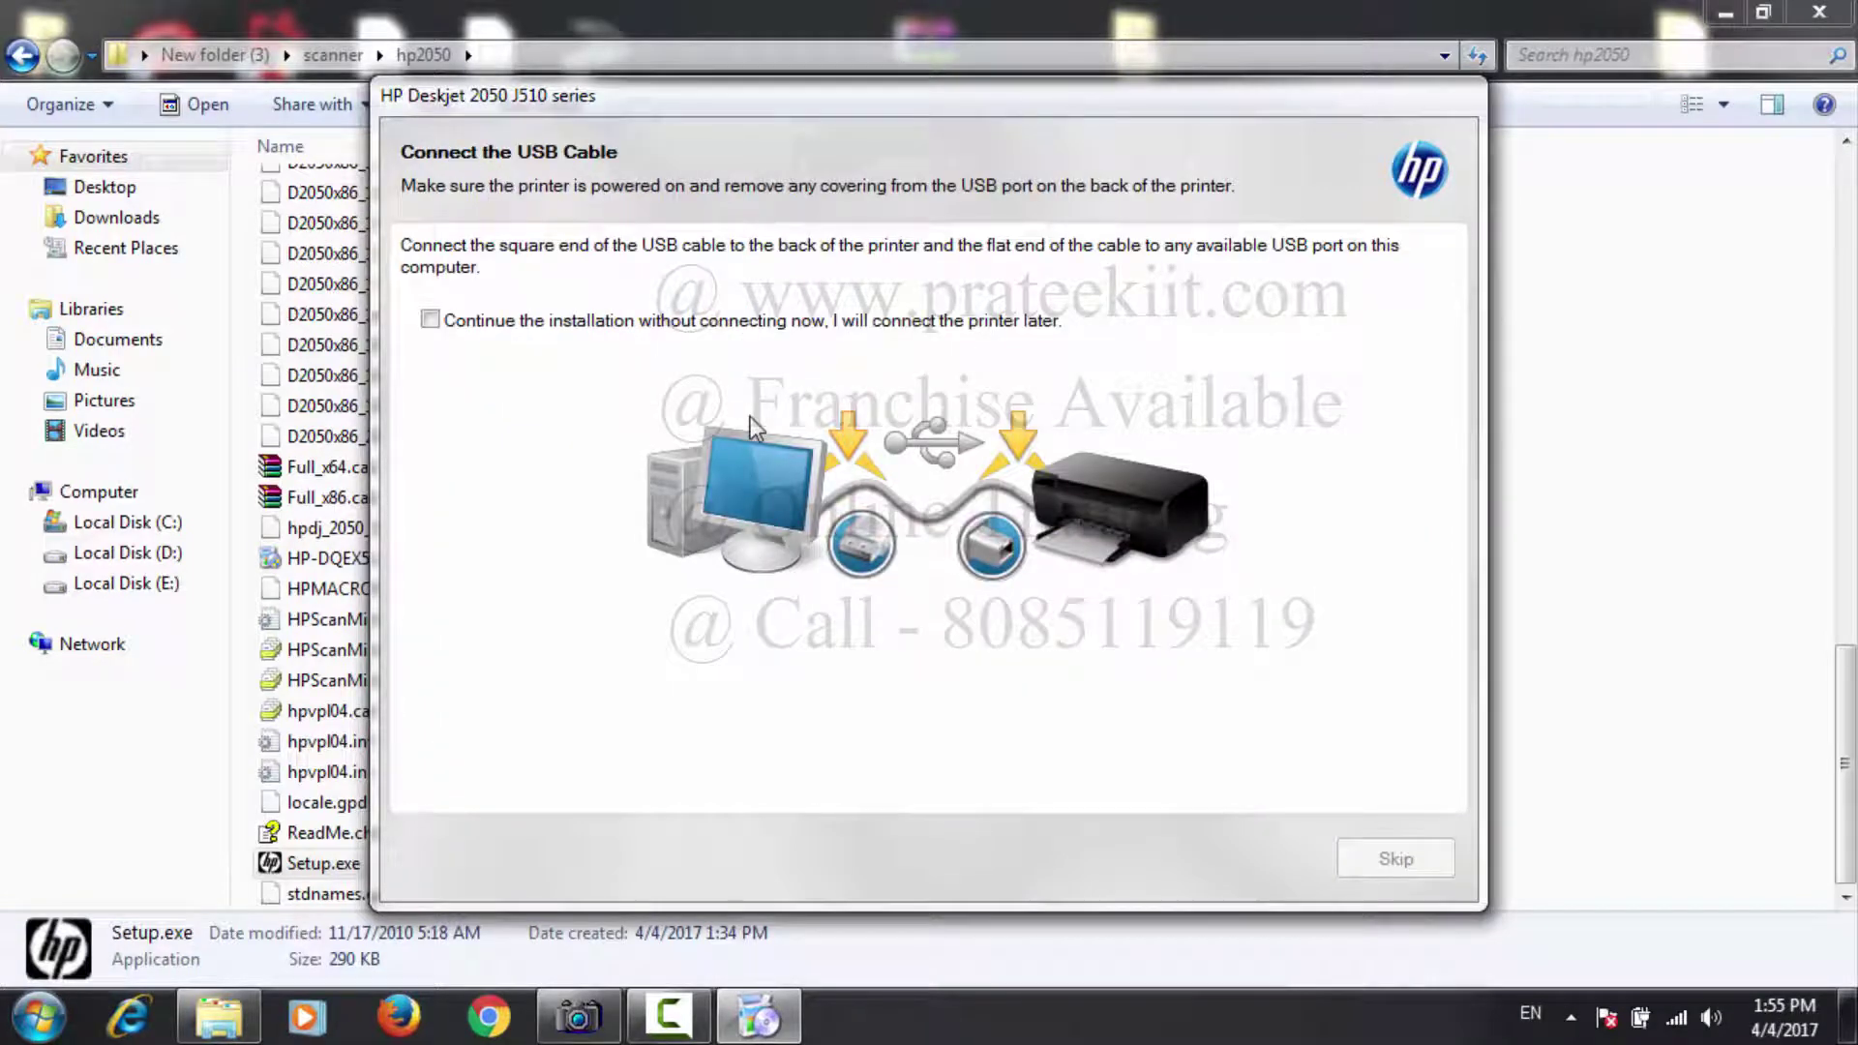
{"action": "left_click", "coordinate": [580, 1018]}
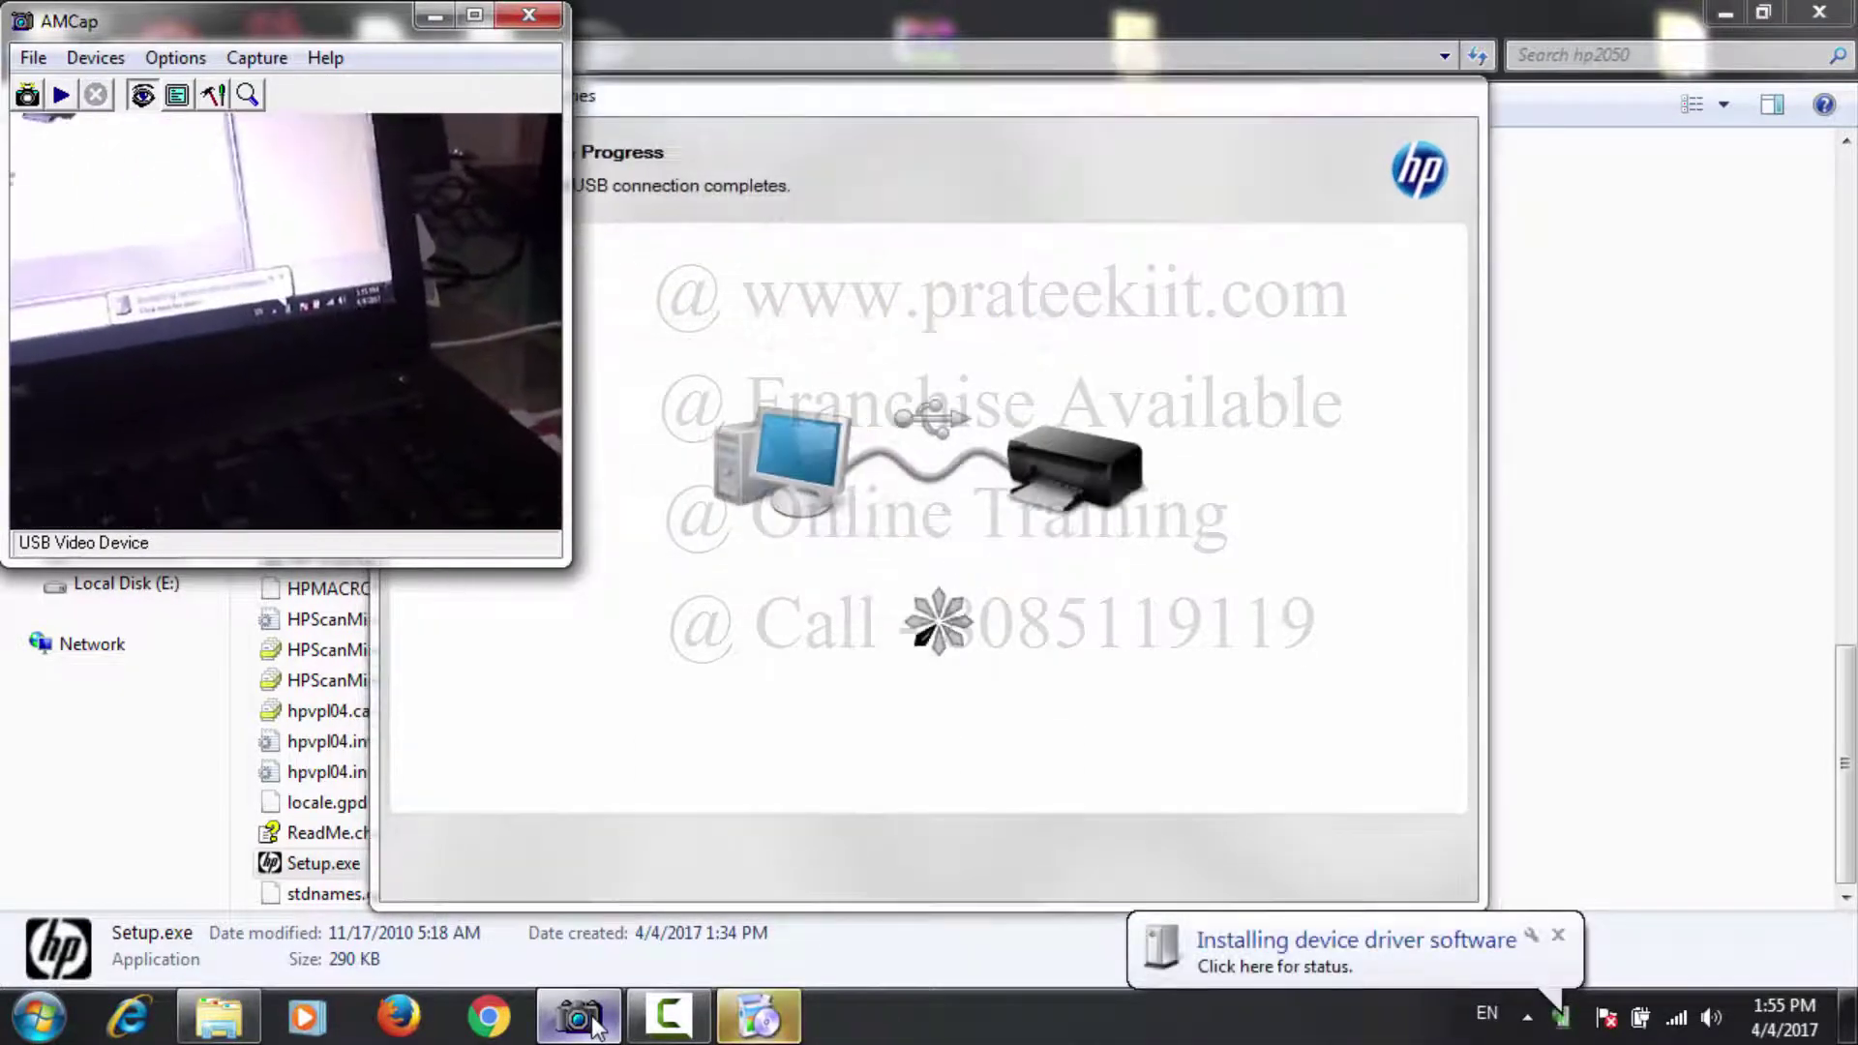
{"action": "left_click", "coordinate": [435, 16]}
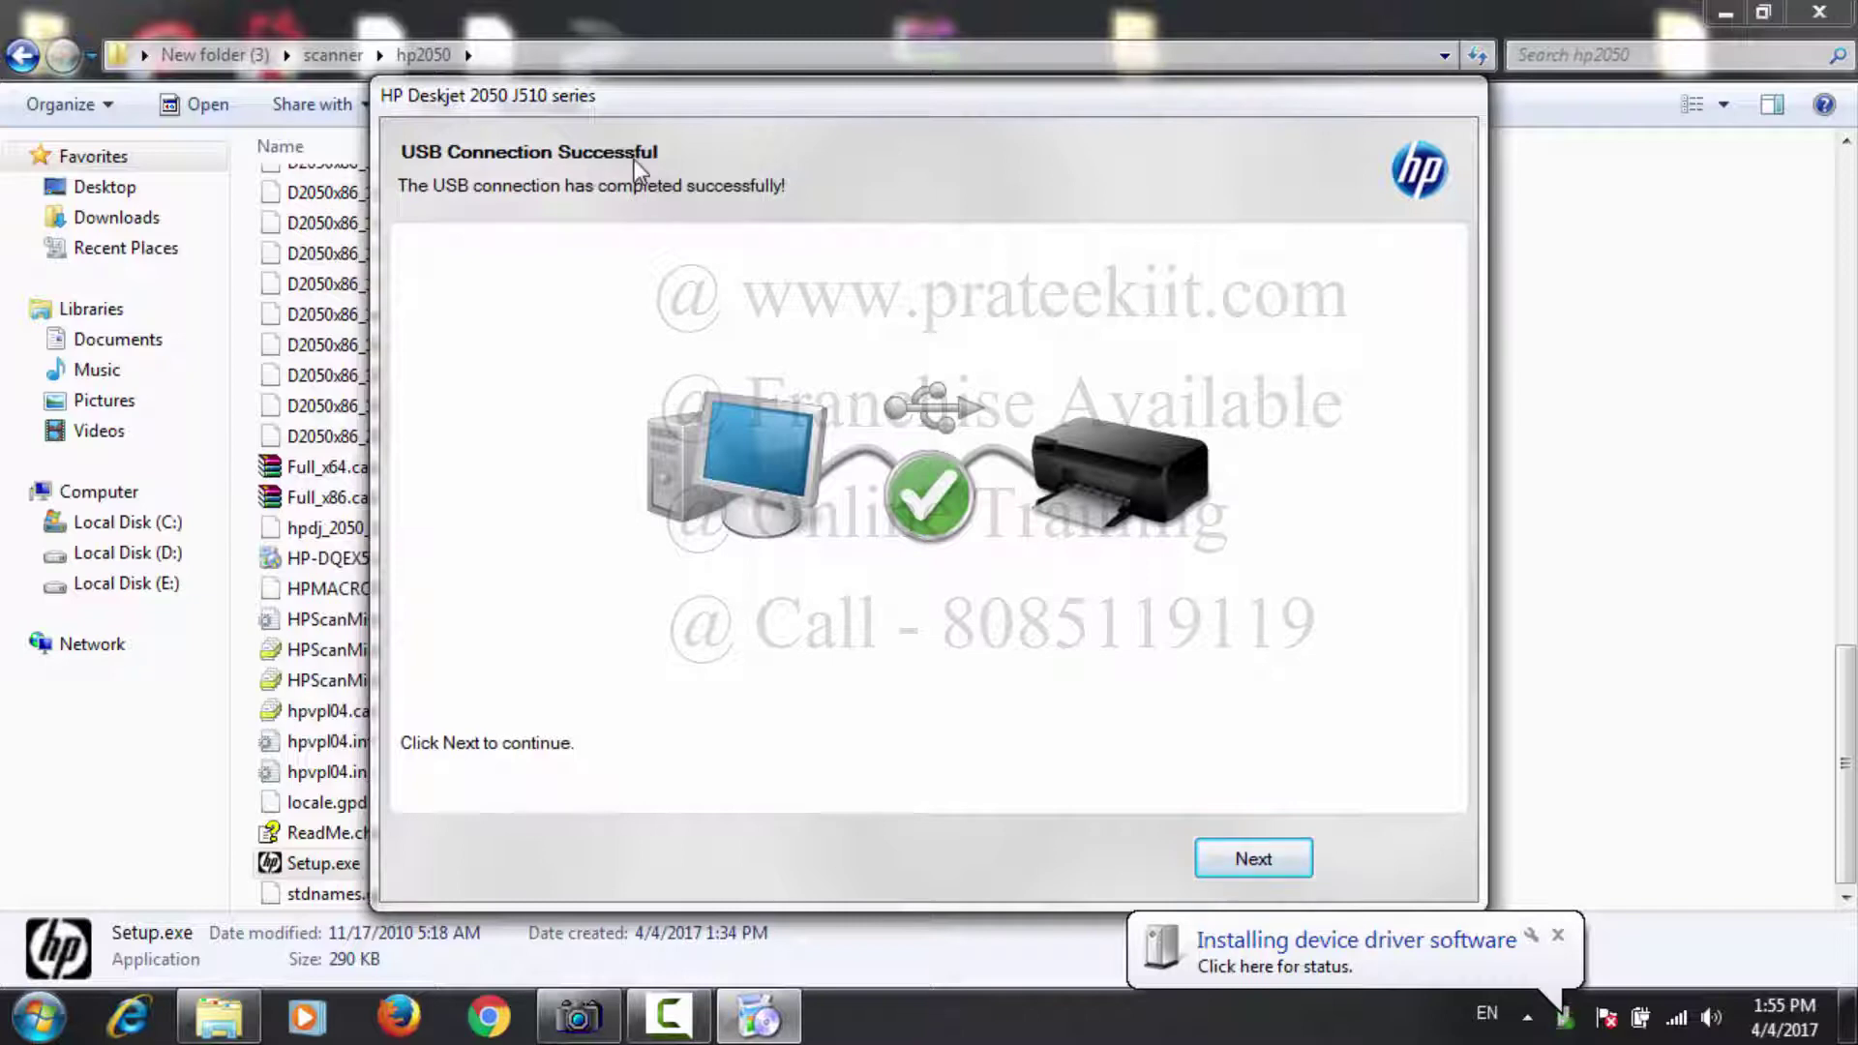
{"action": "left_click", "coordinate": [1255, 860]}
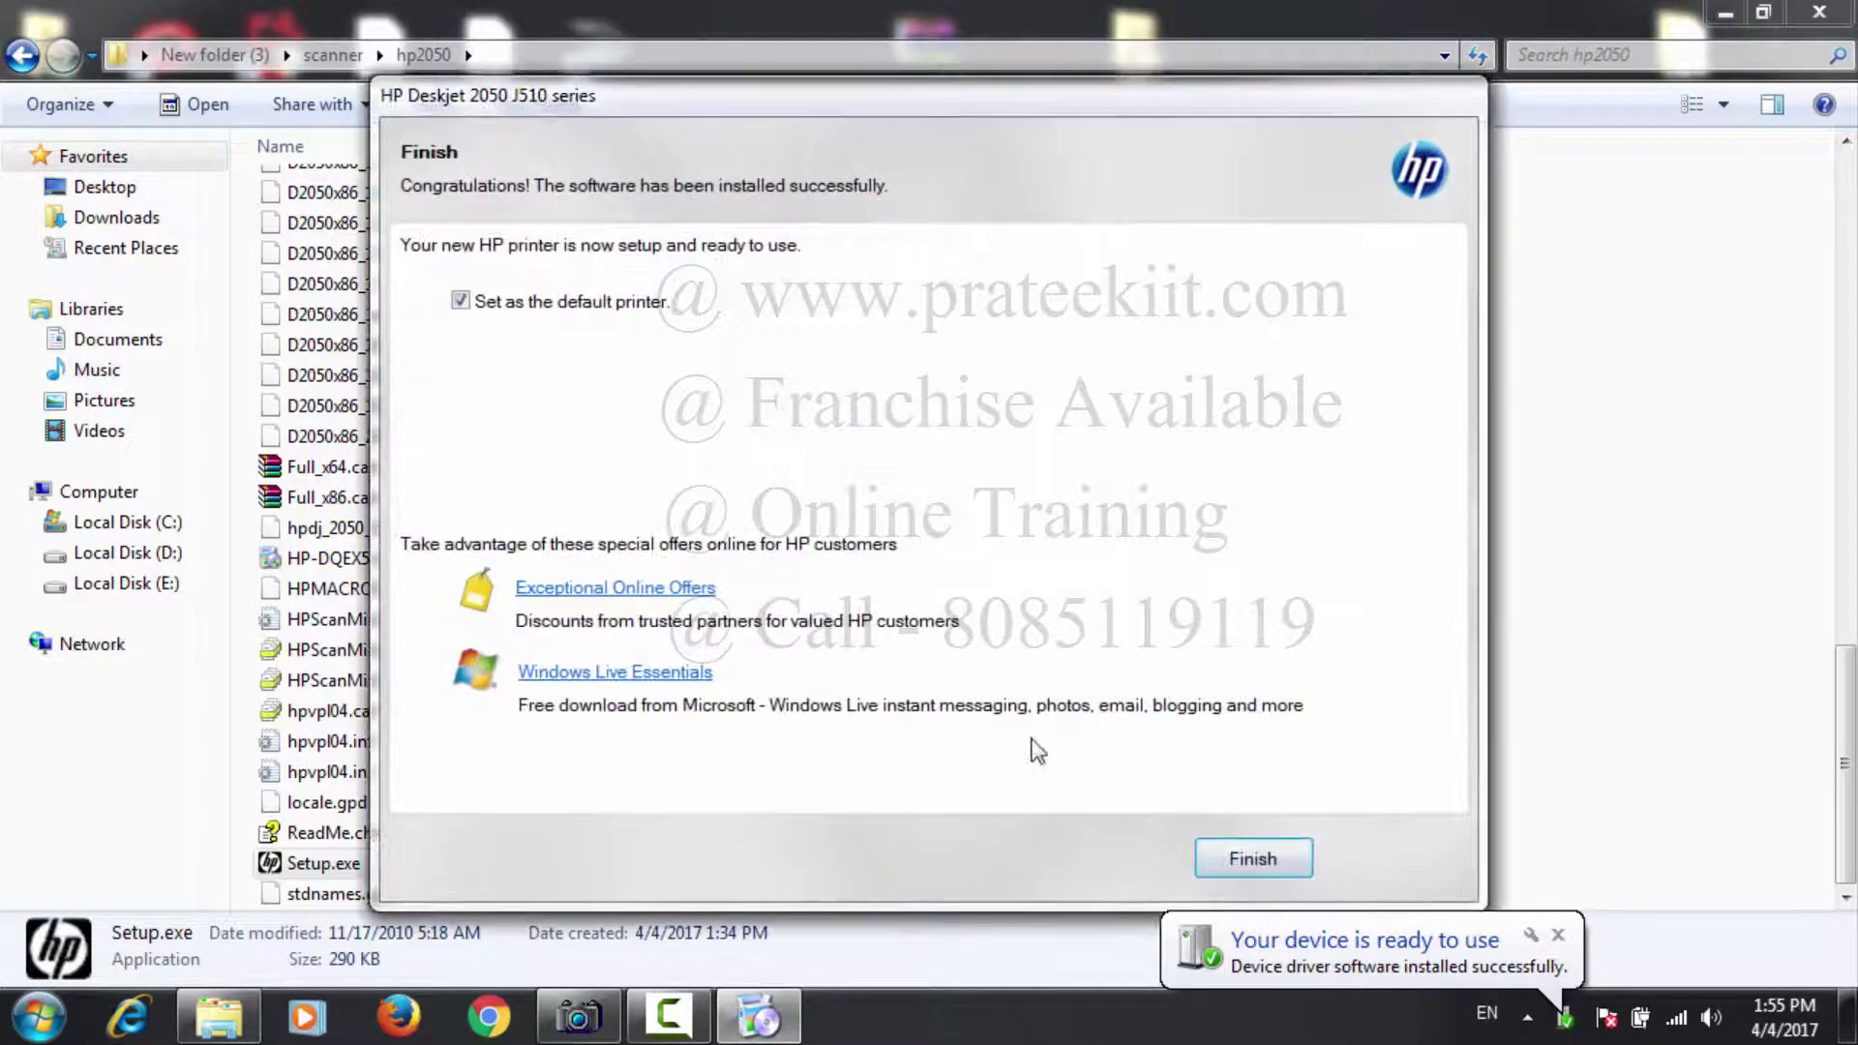
{"action": "left_click", "coordinate": [1272, 866]}
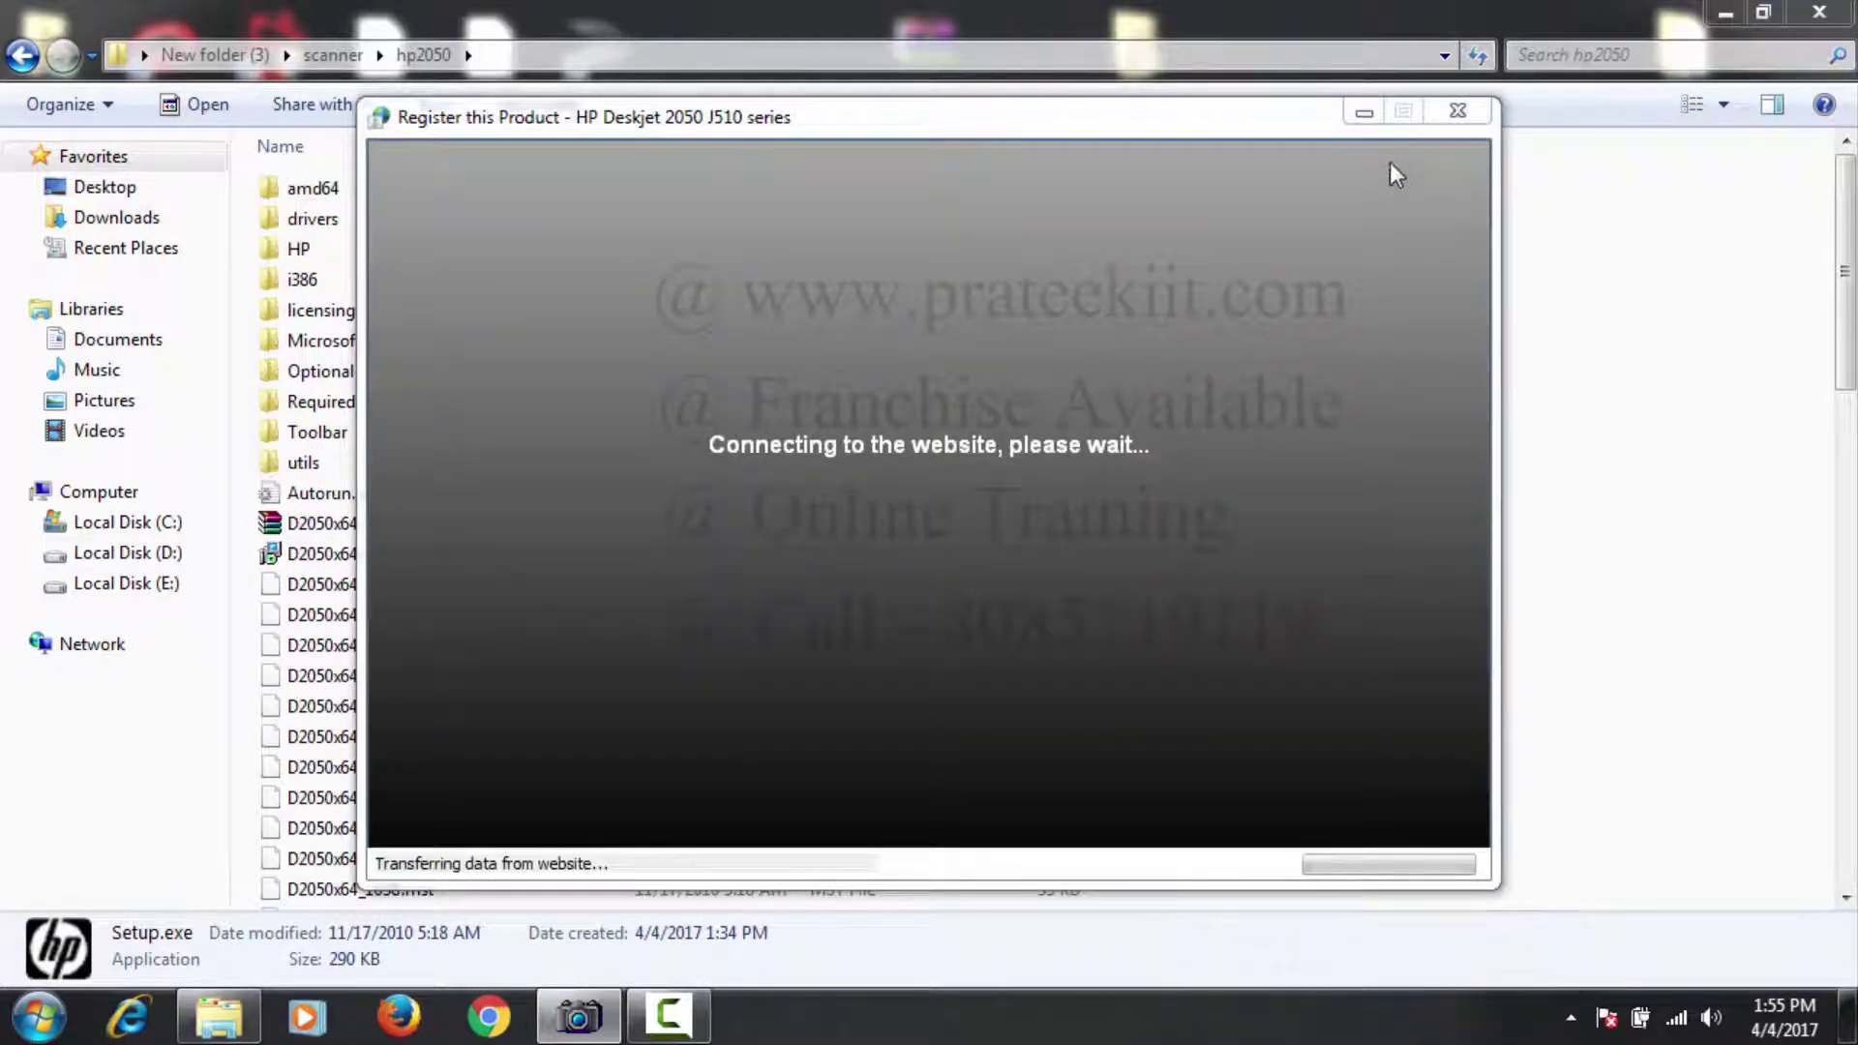
Step: Clear the driver folder, product registration and AMCap windows out of the way and refresh the desktop
{"action": "left_click", "coordinate": [1819, 14]}
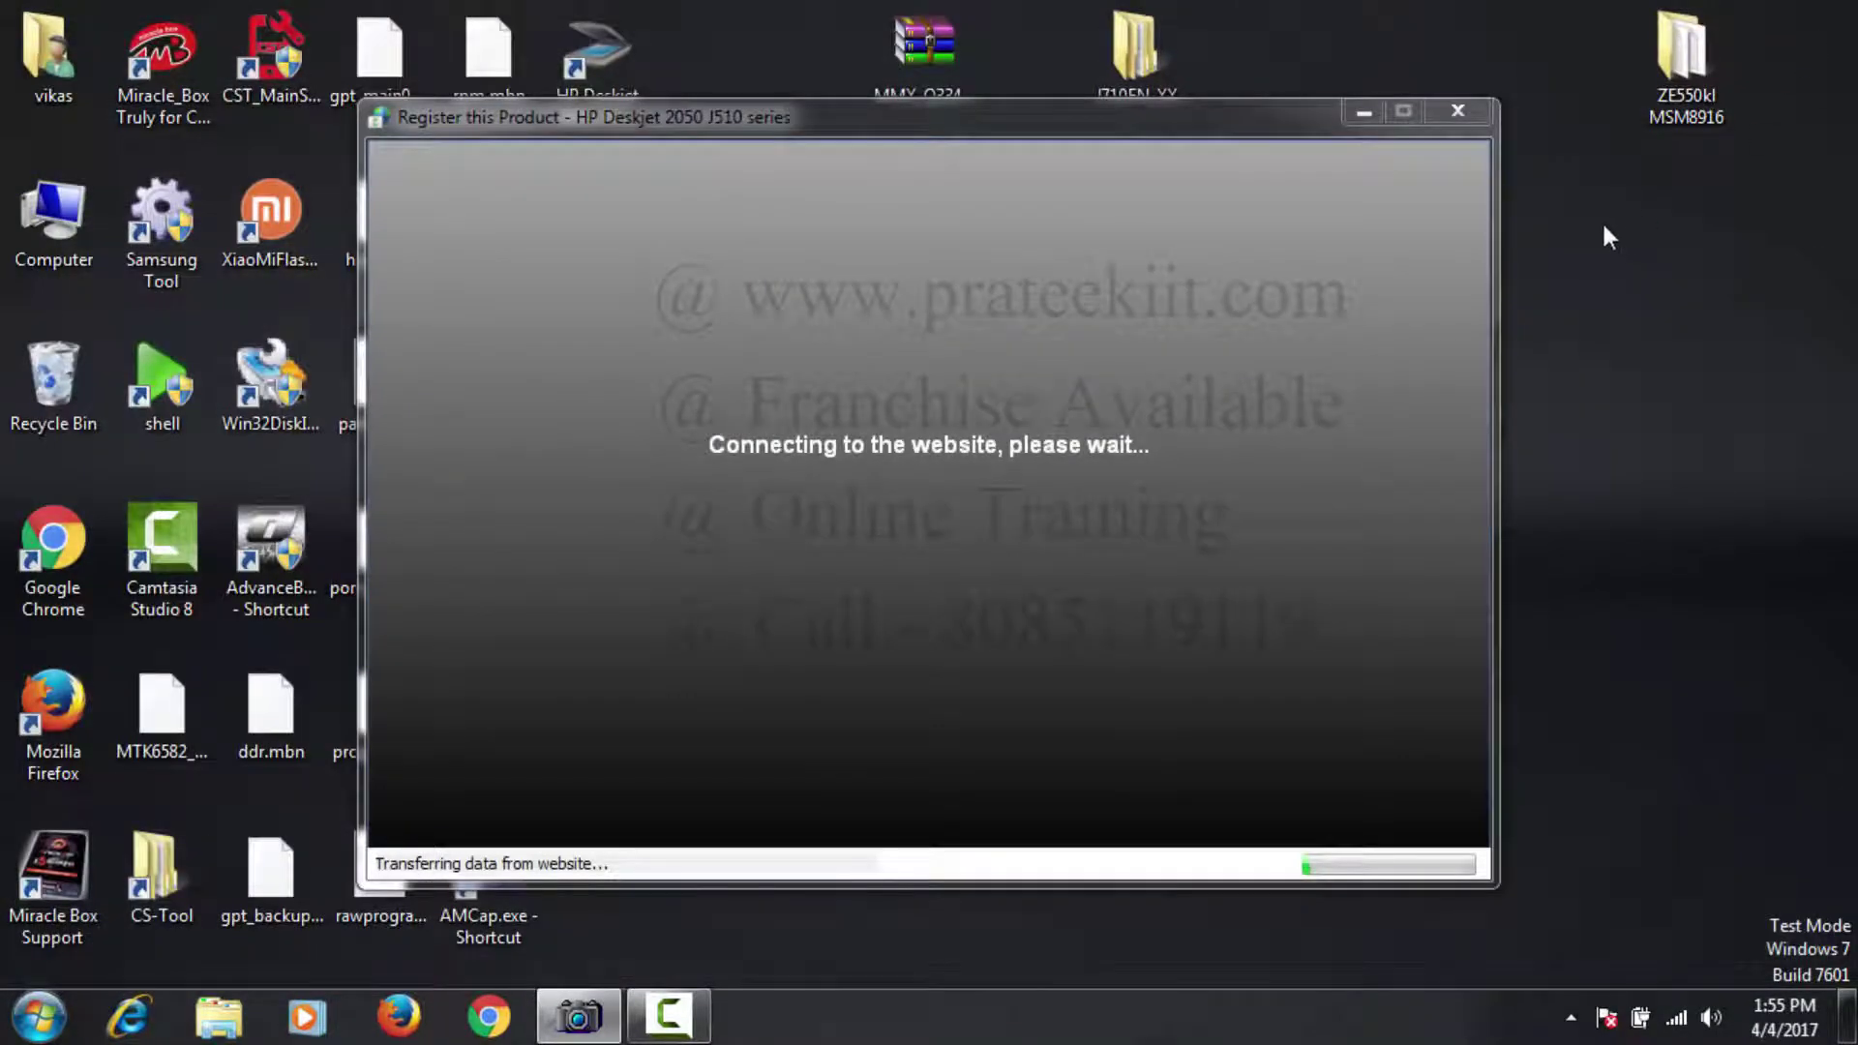
{"action": "left_click", "coordinate": [1362, 118]}
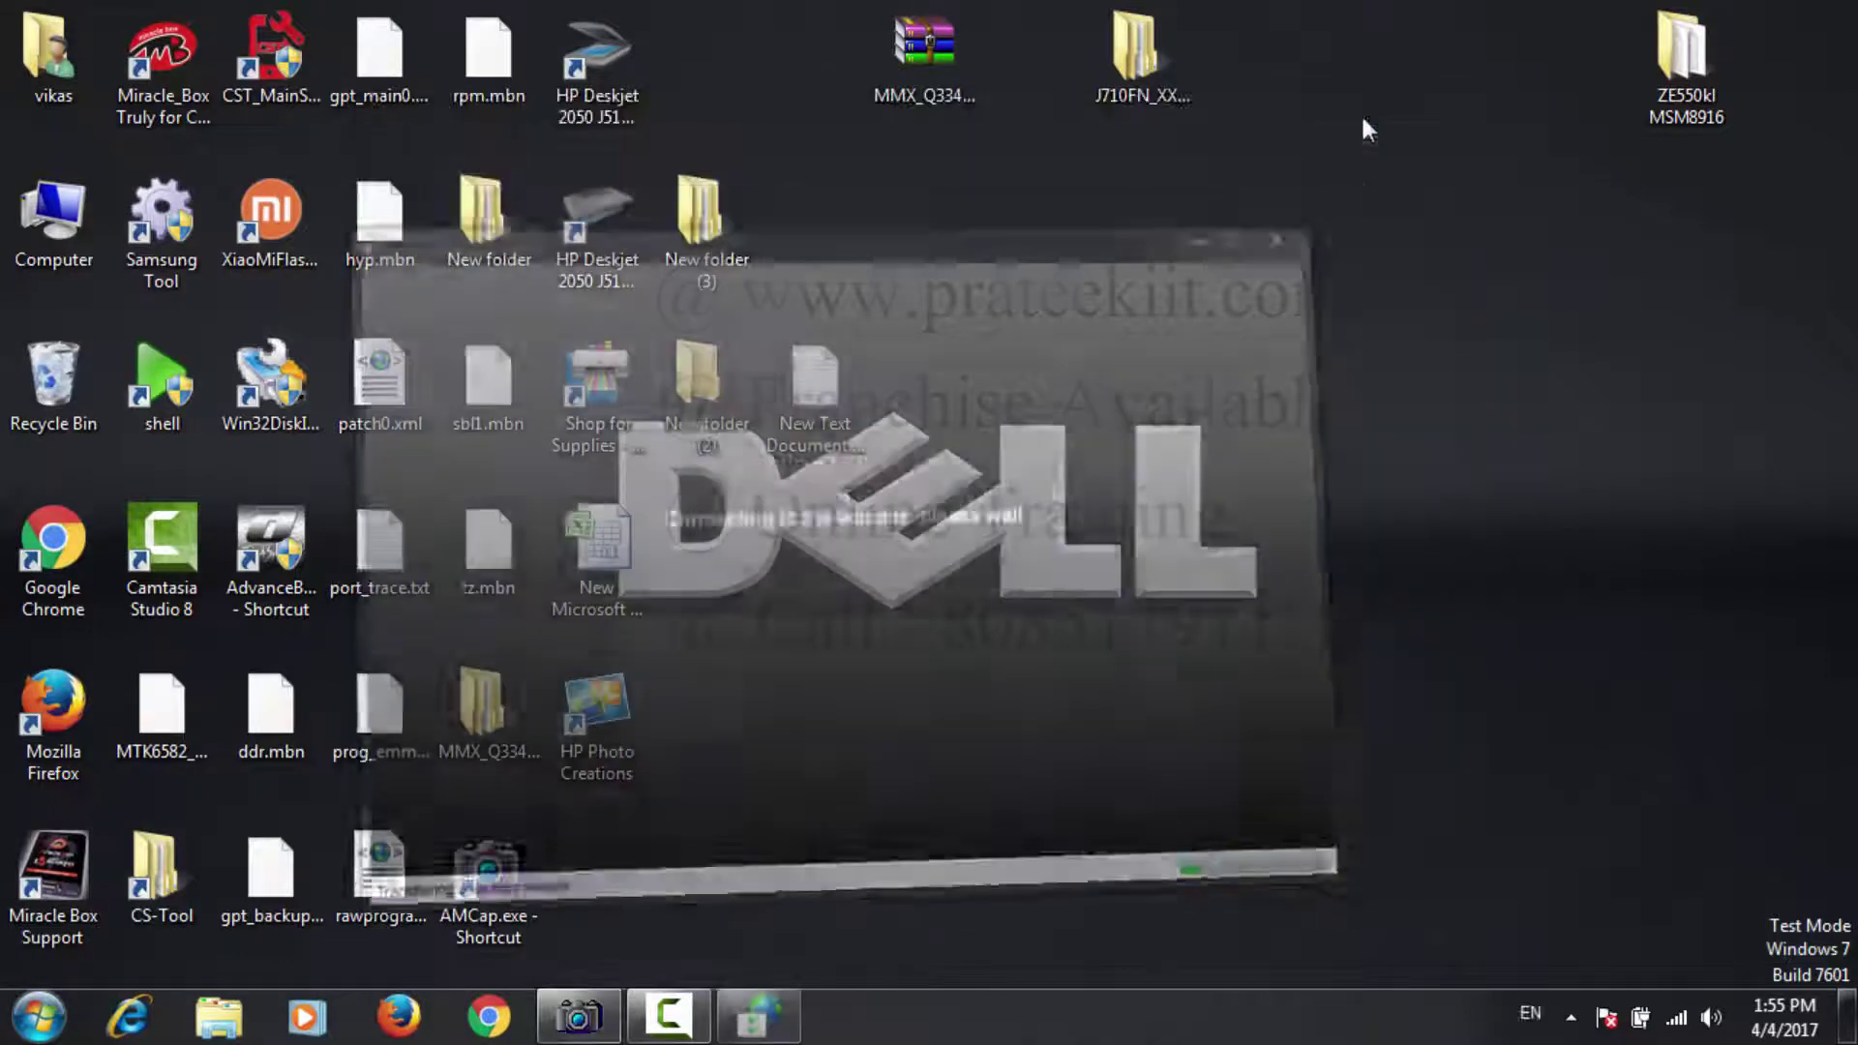
{"action": "right_click", "coordinate": [1129, 356]}
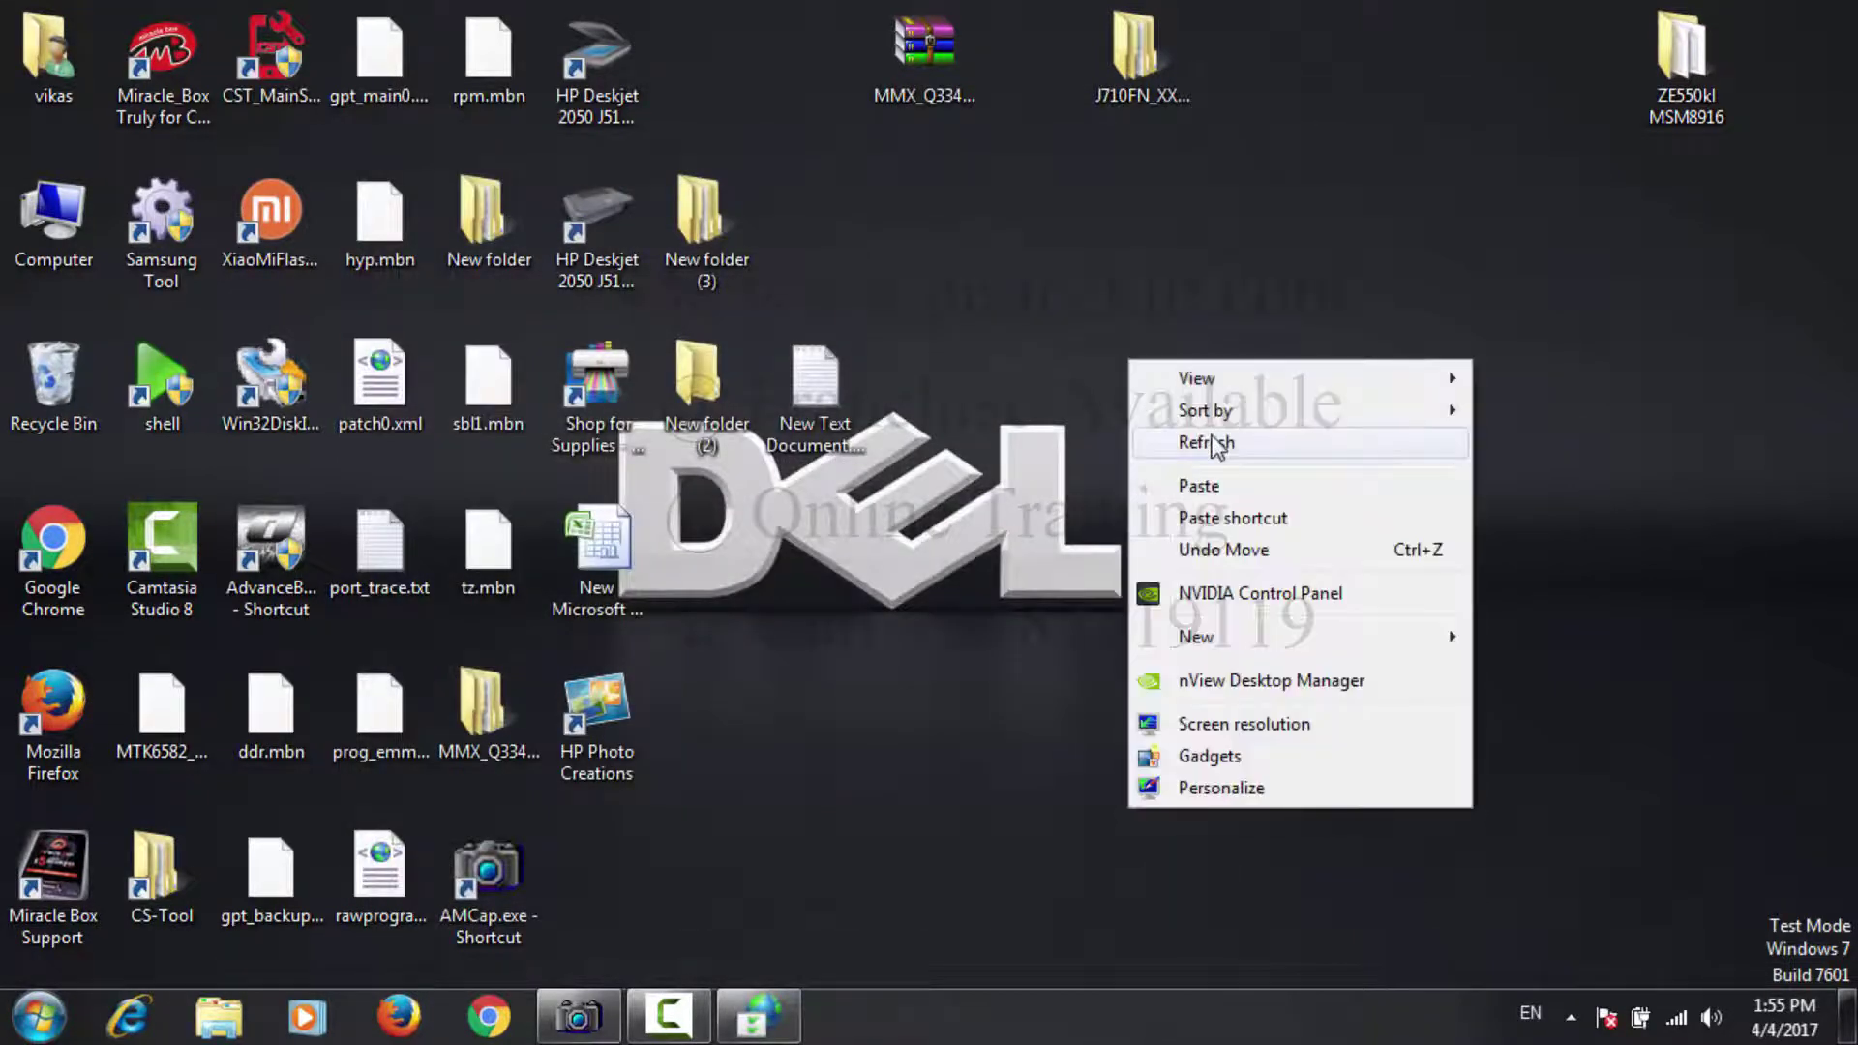
{"action": "left_click", "coordinate": [1212, 431]}
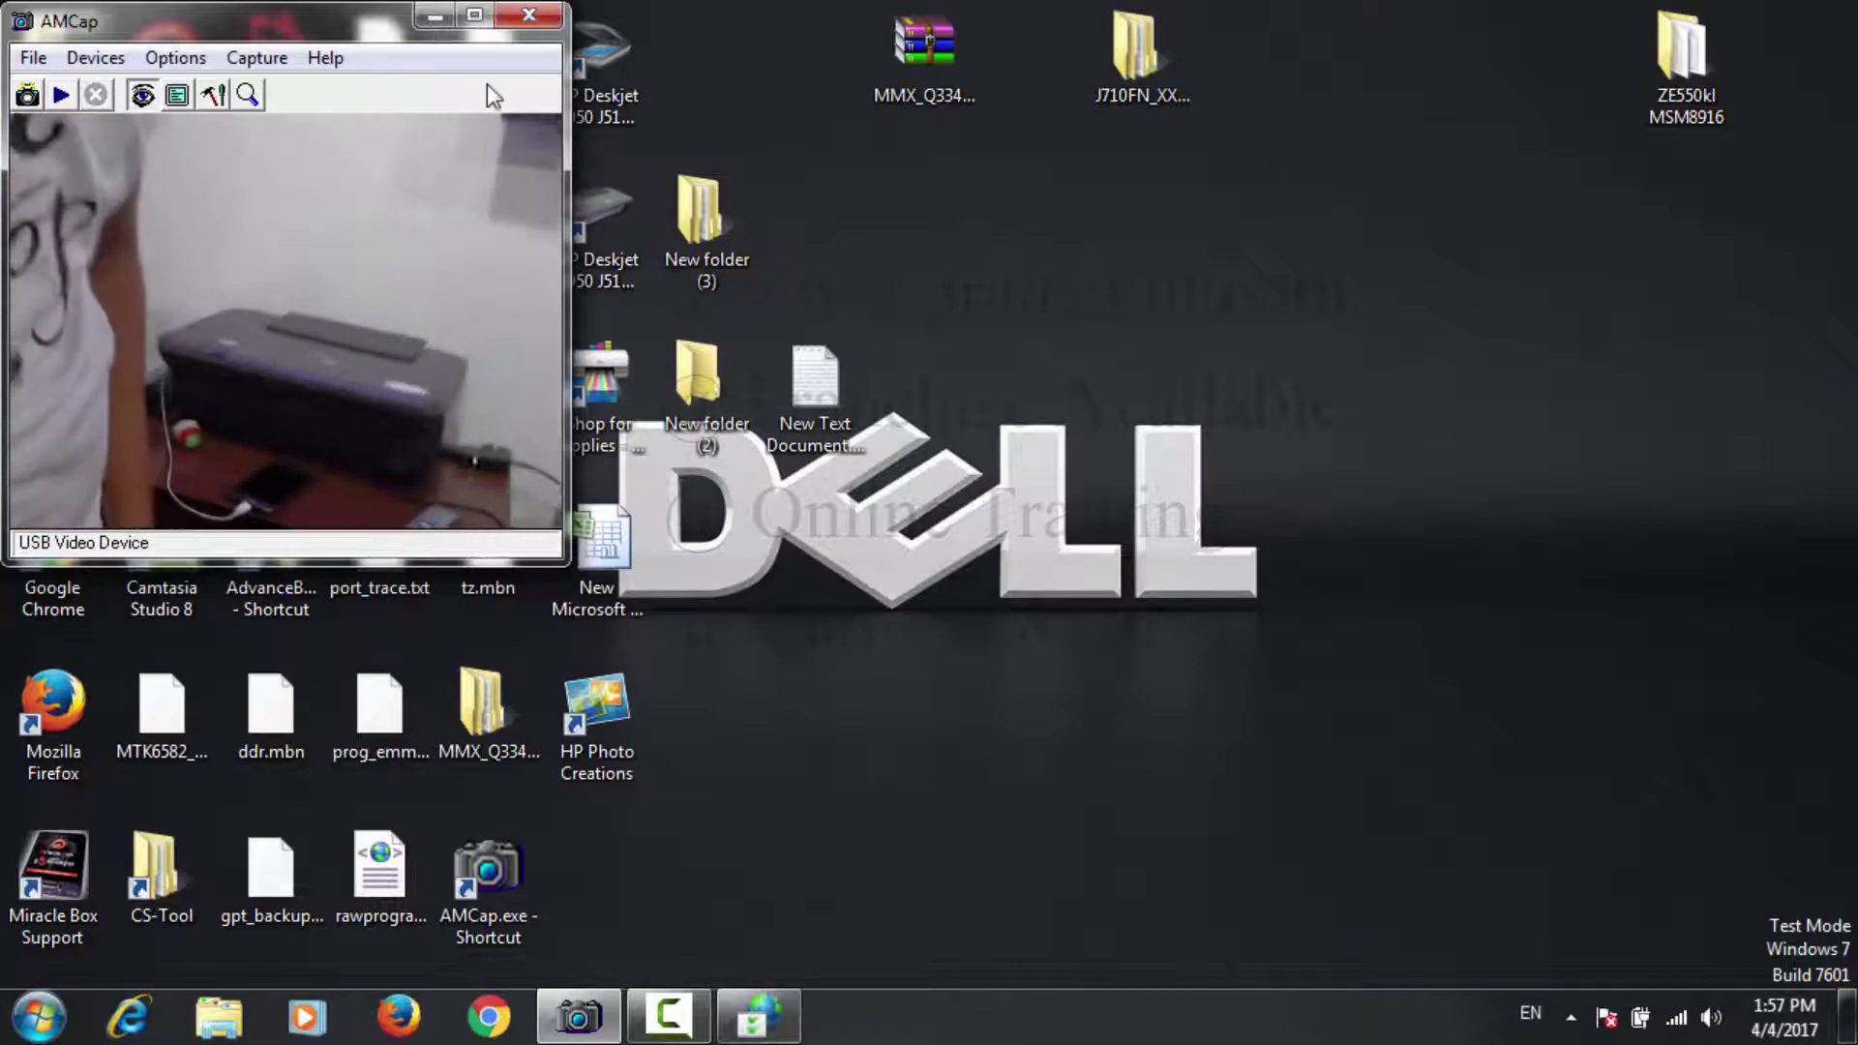
{"action": "left_click", "coordinate": [434, 16]}
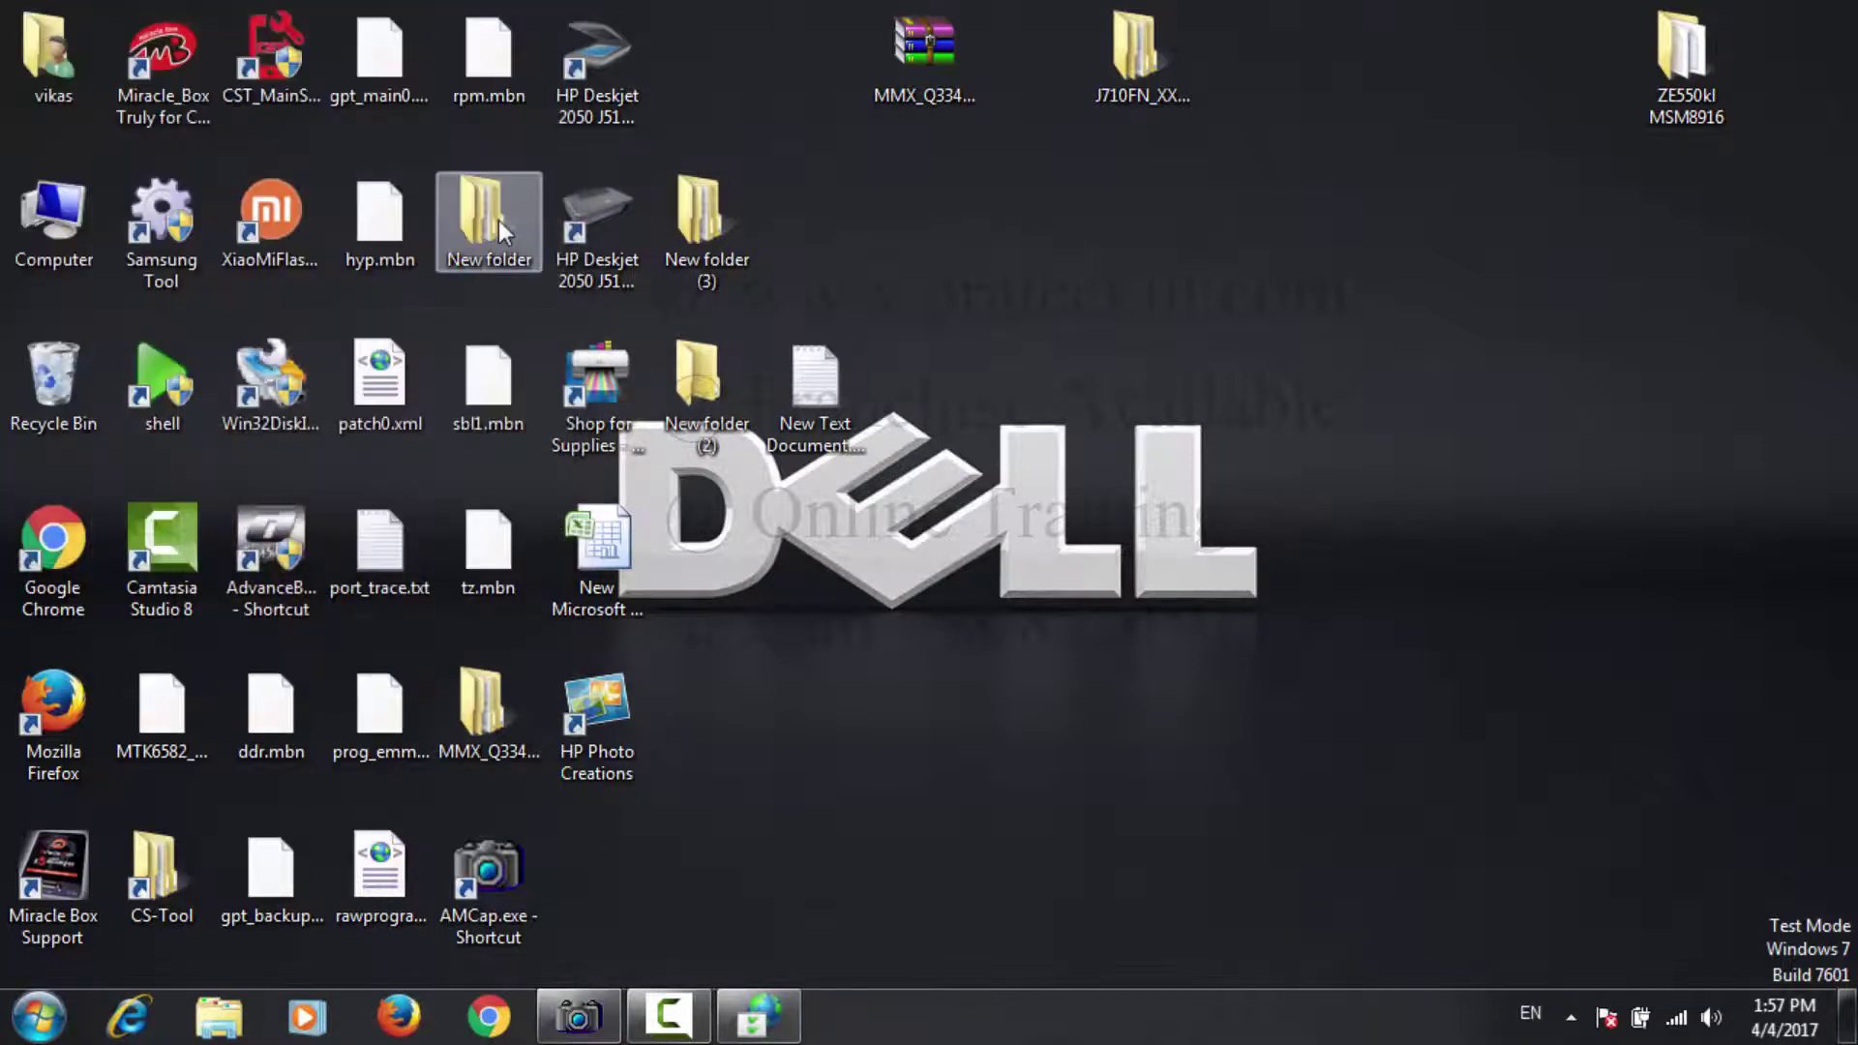
Step: Open HP Scan from the HP Deskjet 2050 J510 series desktop shortcut and choose the Photo to File profile
{"action": "left_click", "coordinate": [607, 116]}
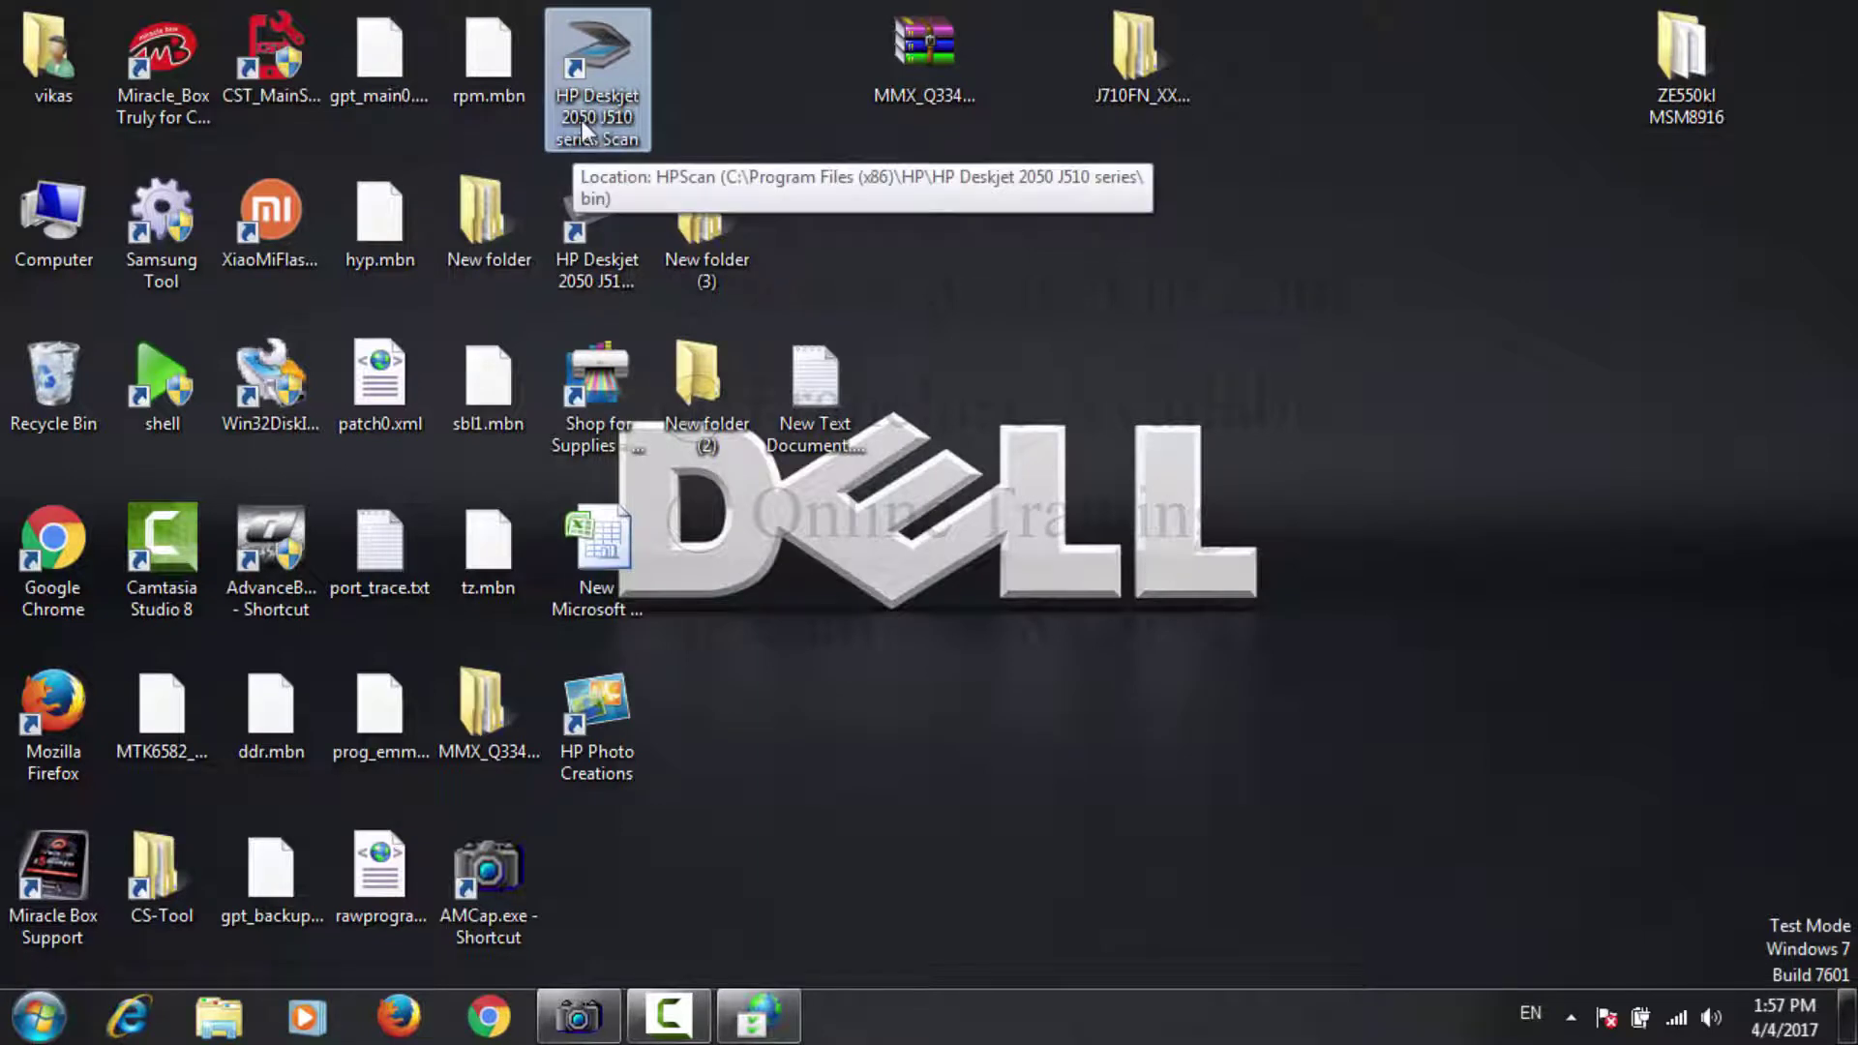
{"action": "double_click", "coordinate": [596, 114]}
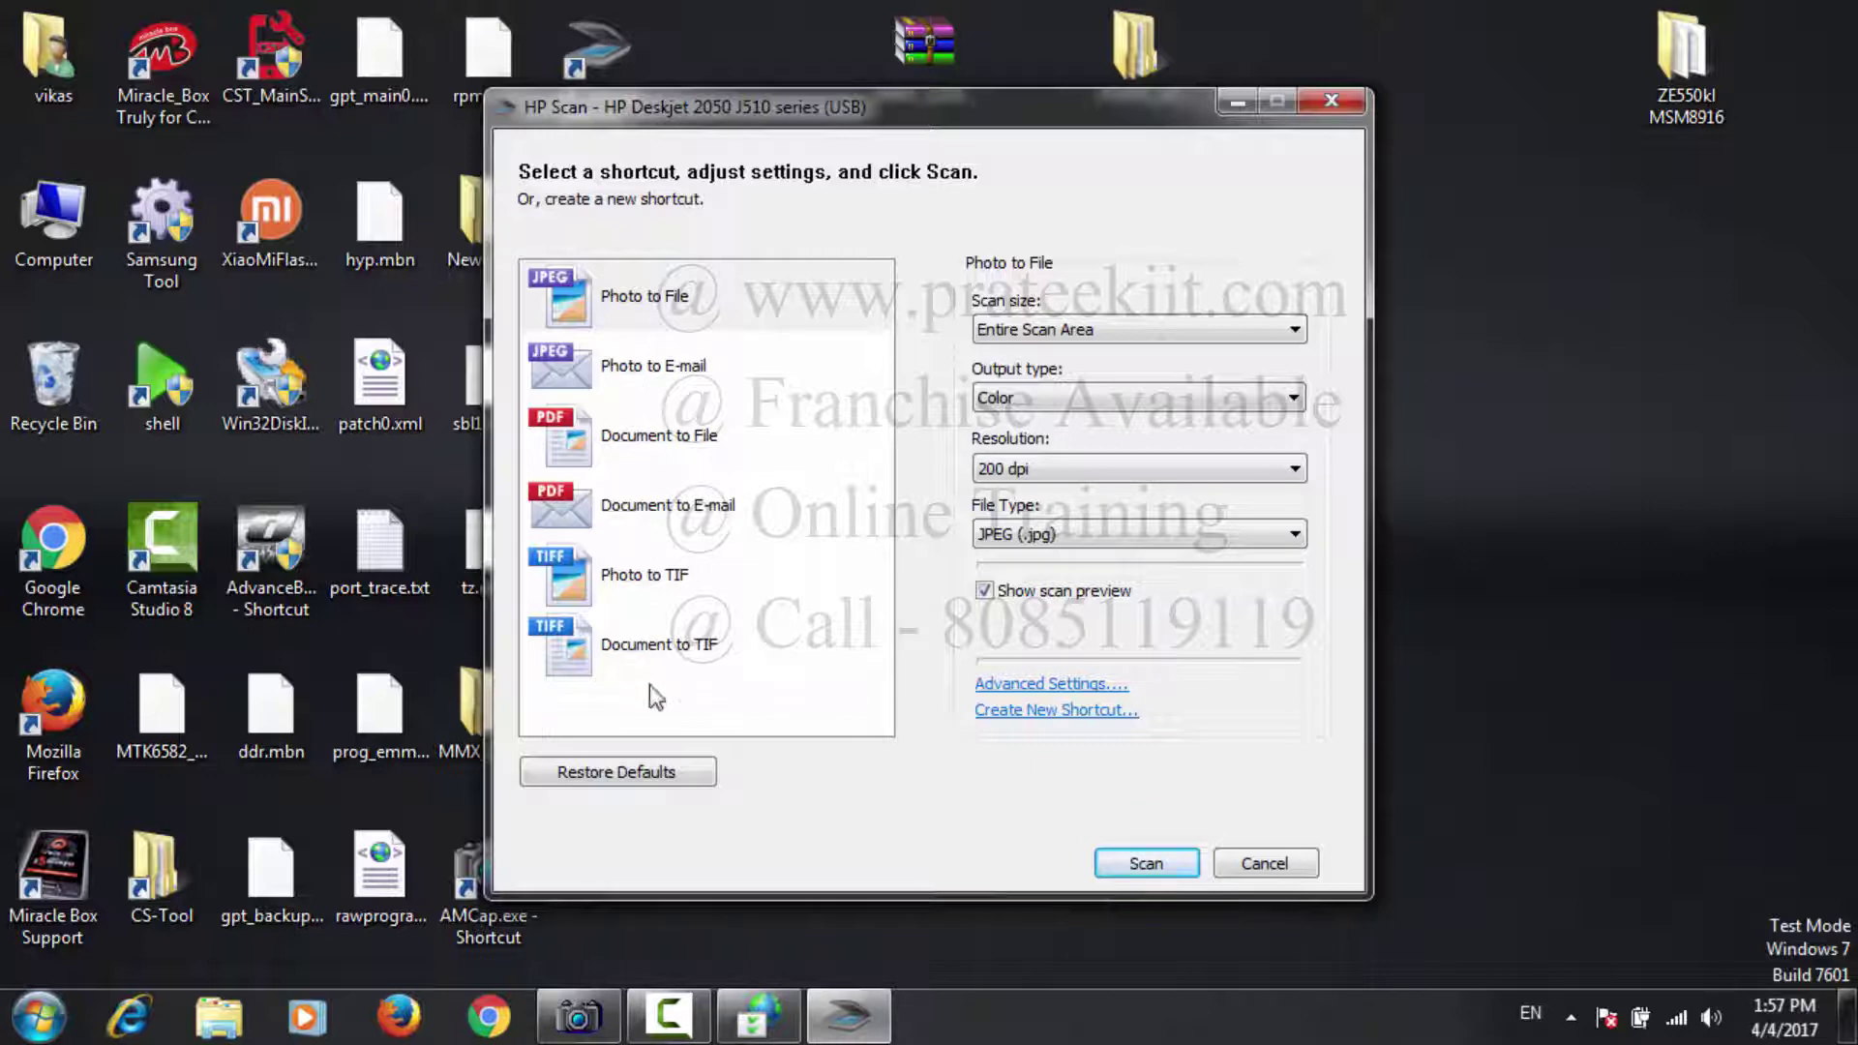
{"action": "left_click", "coordinate": [650, 312]}
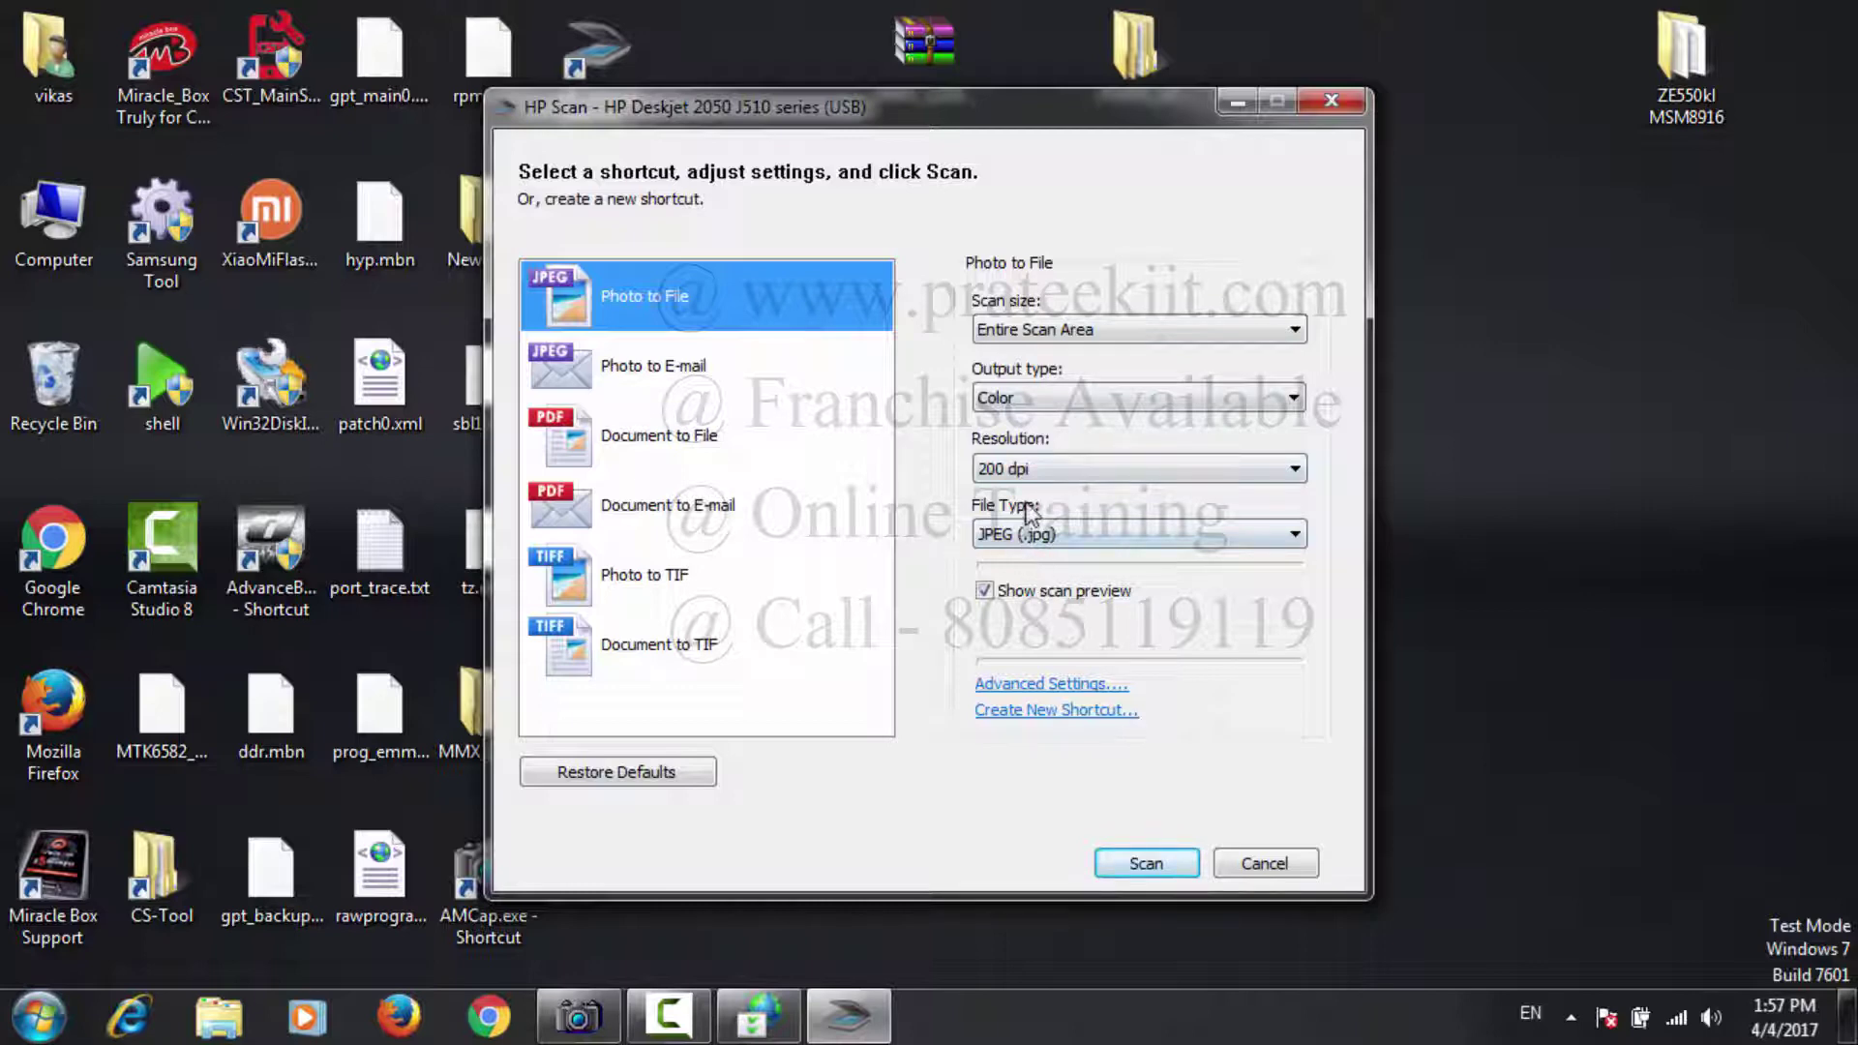
Step: Set the output file type to JPEG (.jpg) and scan the page with a preview
{"action": "left_click", "coordinate": [1037, 535]}
{"action": "left_click", "coordinate": [1038, 606]}
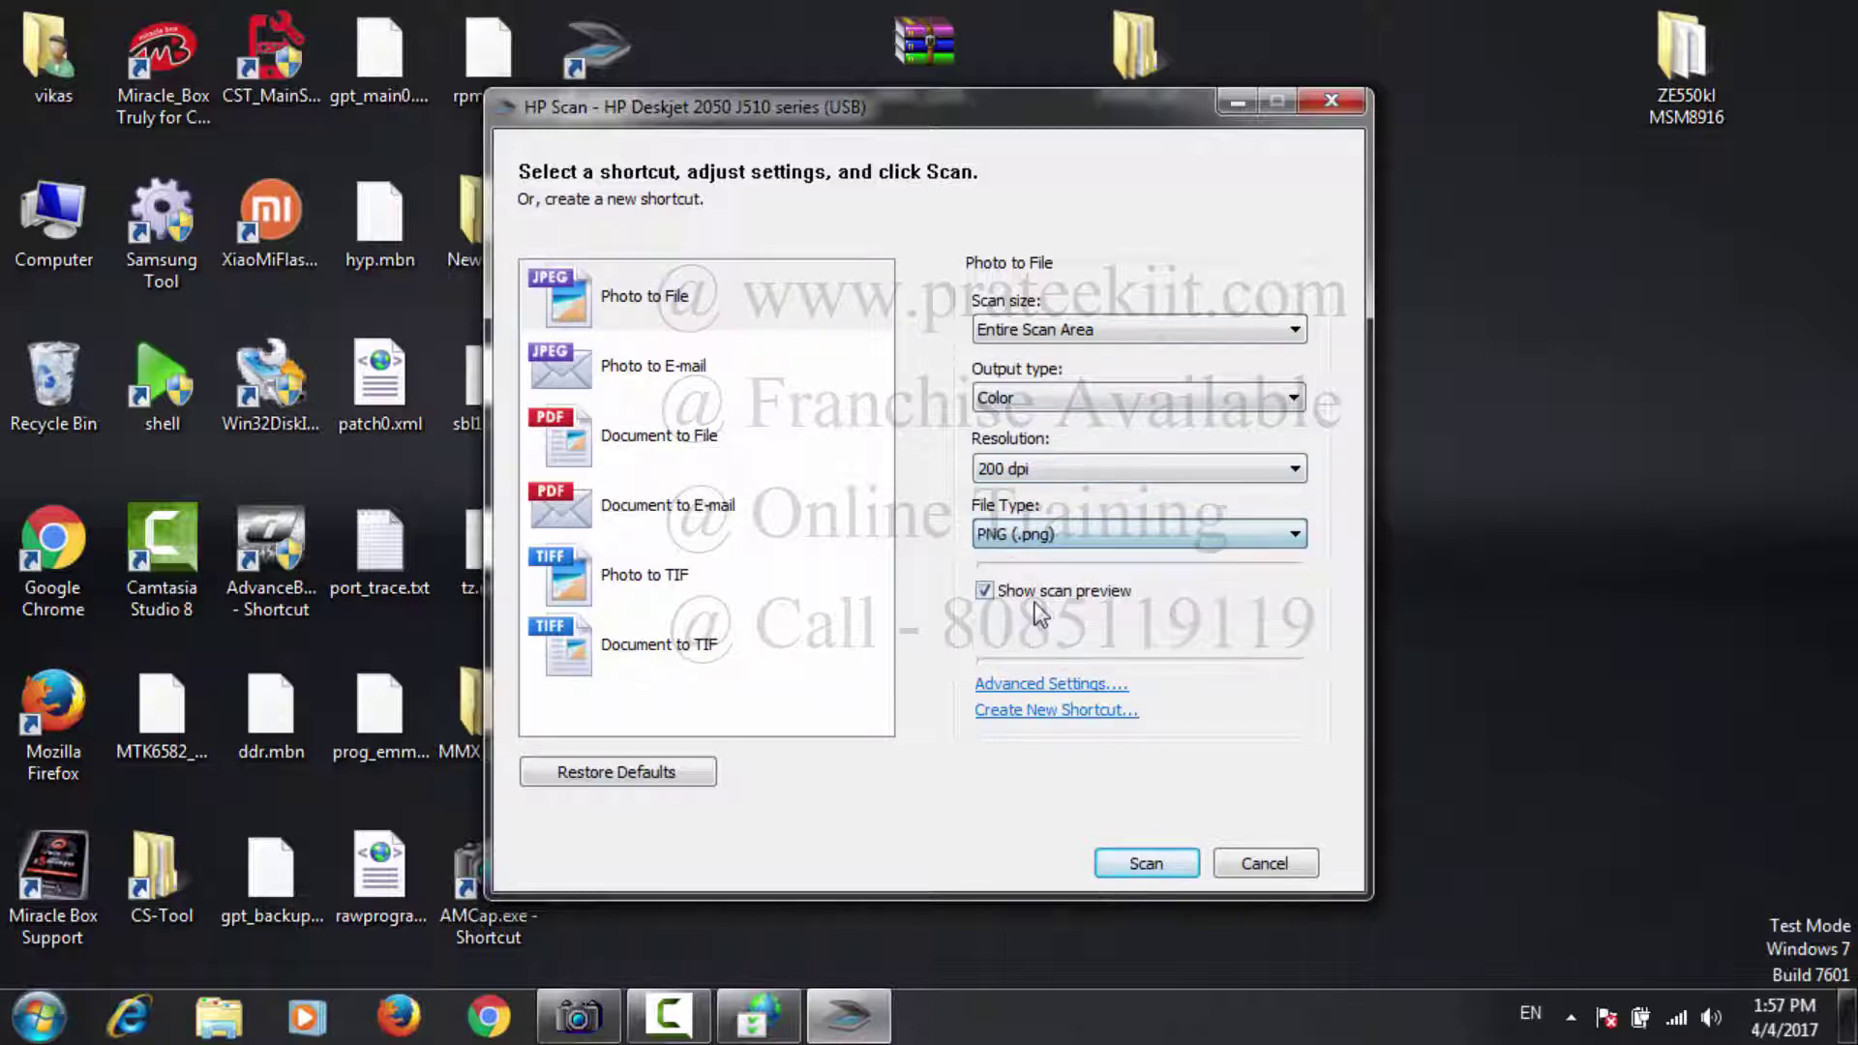
{"action": "left_click", "coordinate": [1045, 534]}
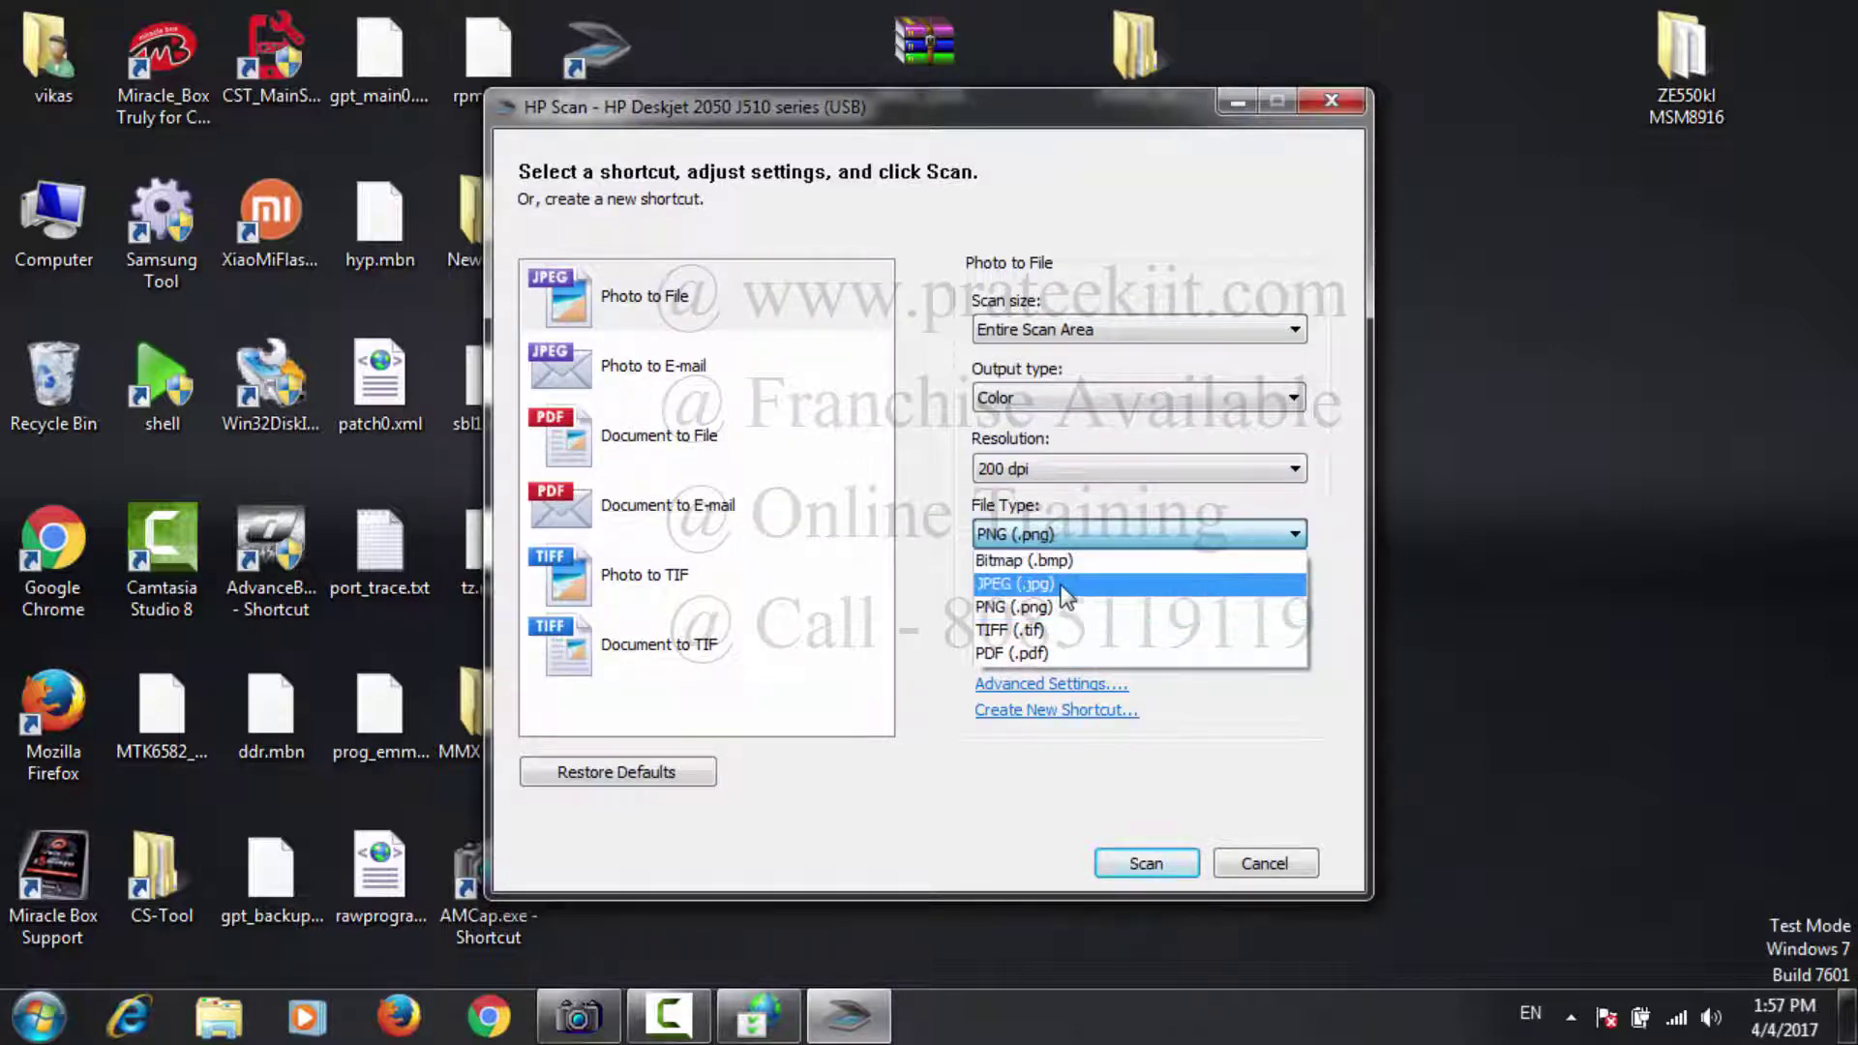
{"action": "left_click", "coordinate": [1061, 587]}
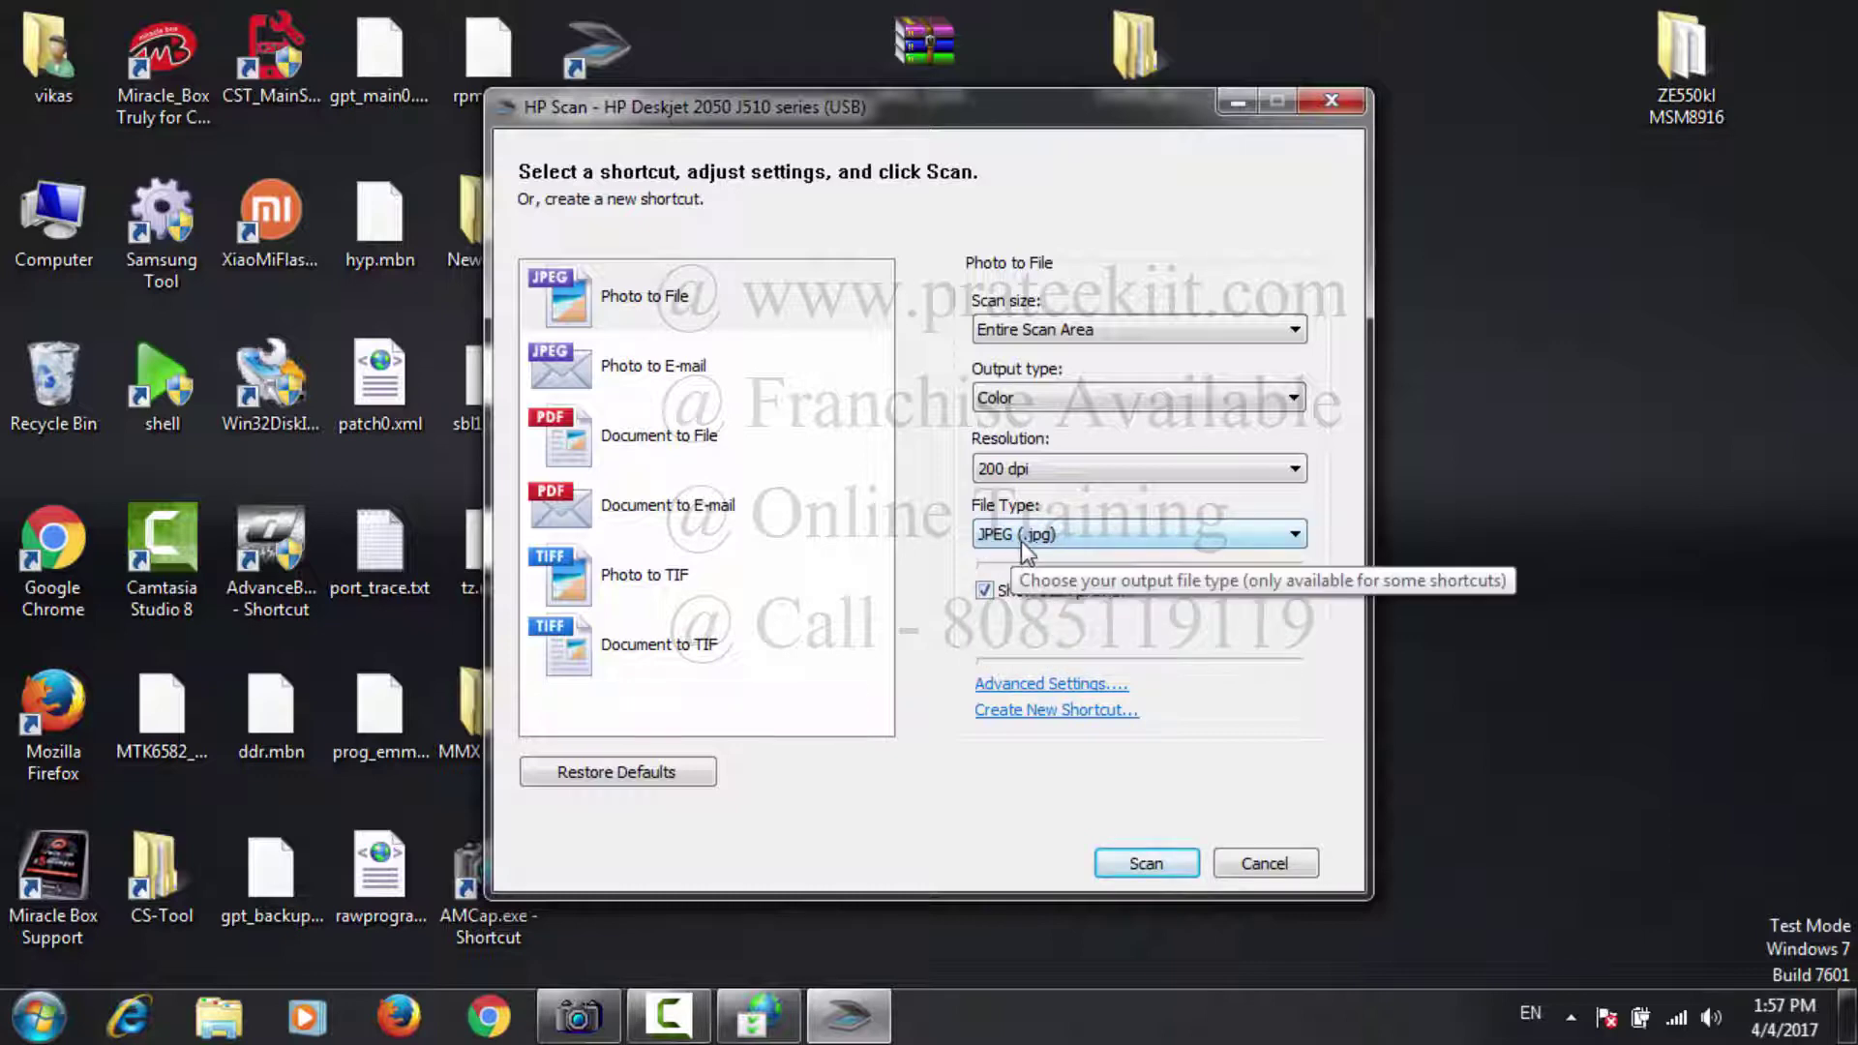
{"action": "left_click", "coordinate": [1149, 863]}
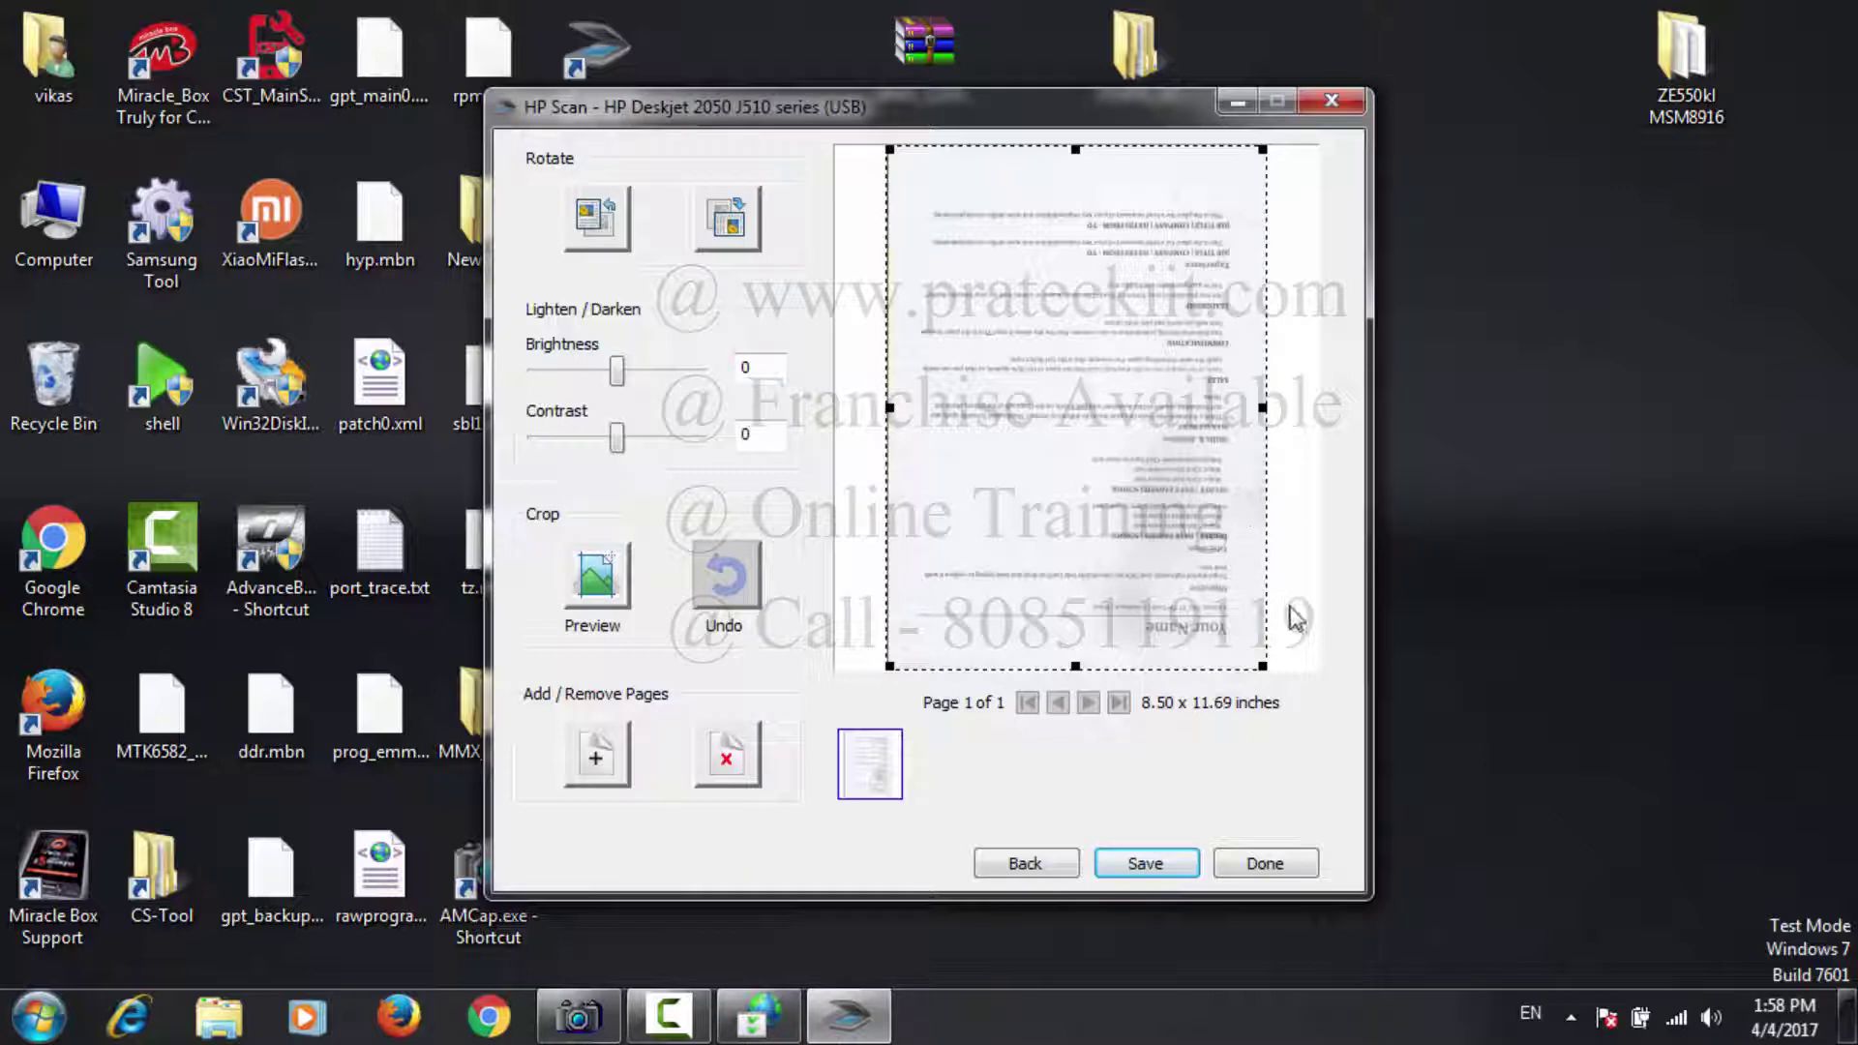
Step: Save the scanned page to the Desktop as Scan.jpg in JPEG format and close the folder window that opens
{"action": "left_click", "coordinate": [1145, 864]}
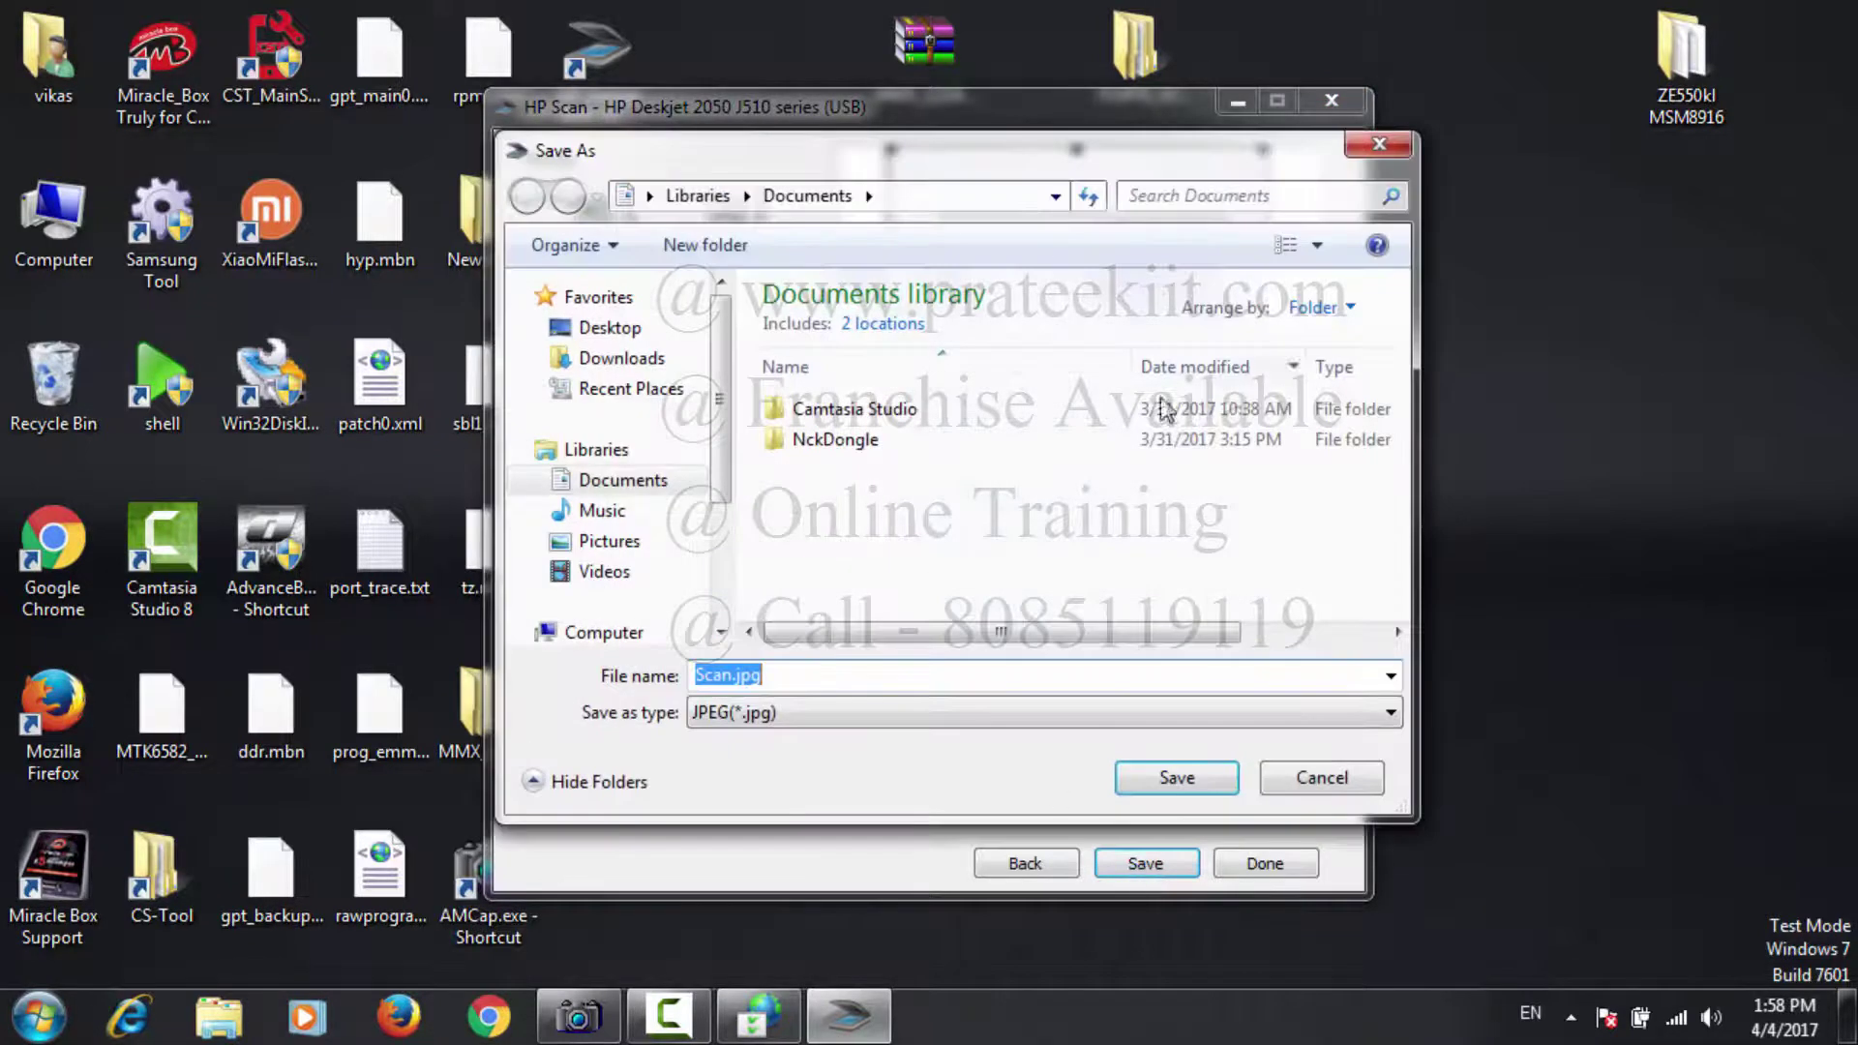
{"action": "left_click", "coordinate": [615, 335]}
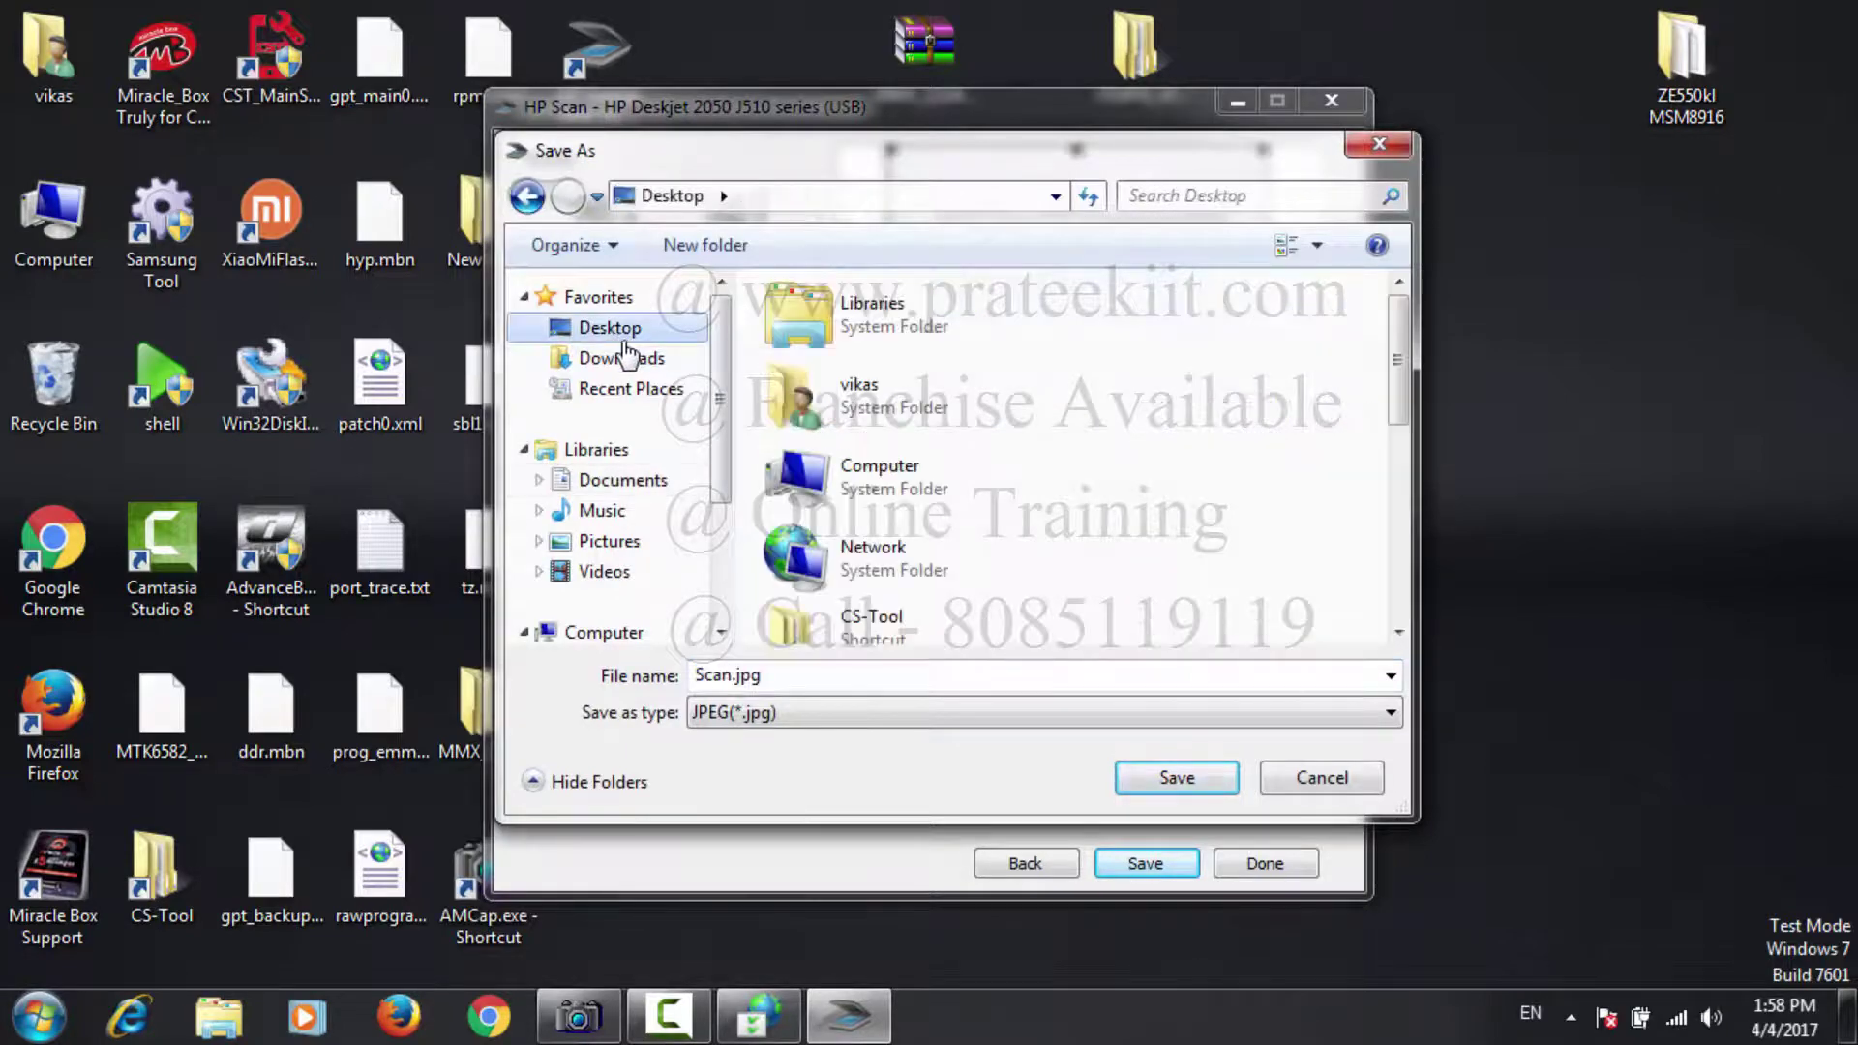
{"action": "left_click", "coordinate": [1177, 777]}
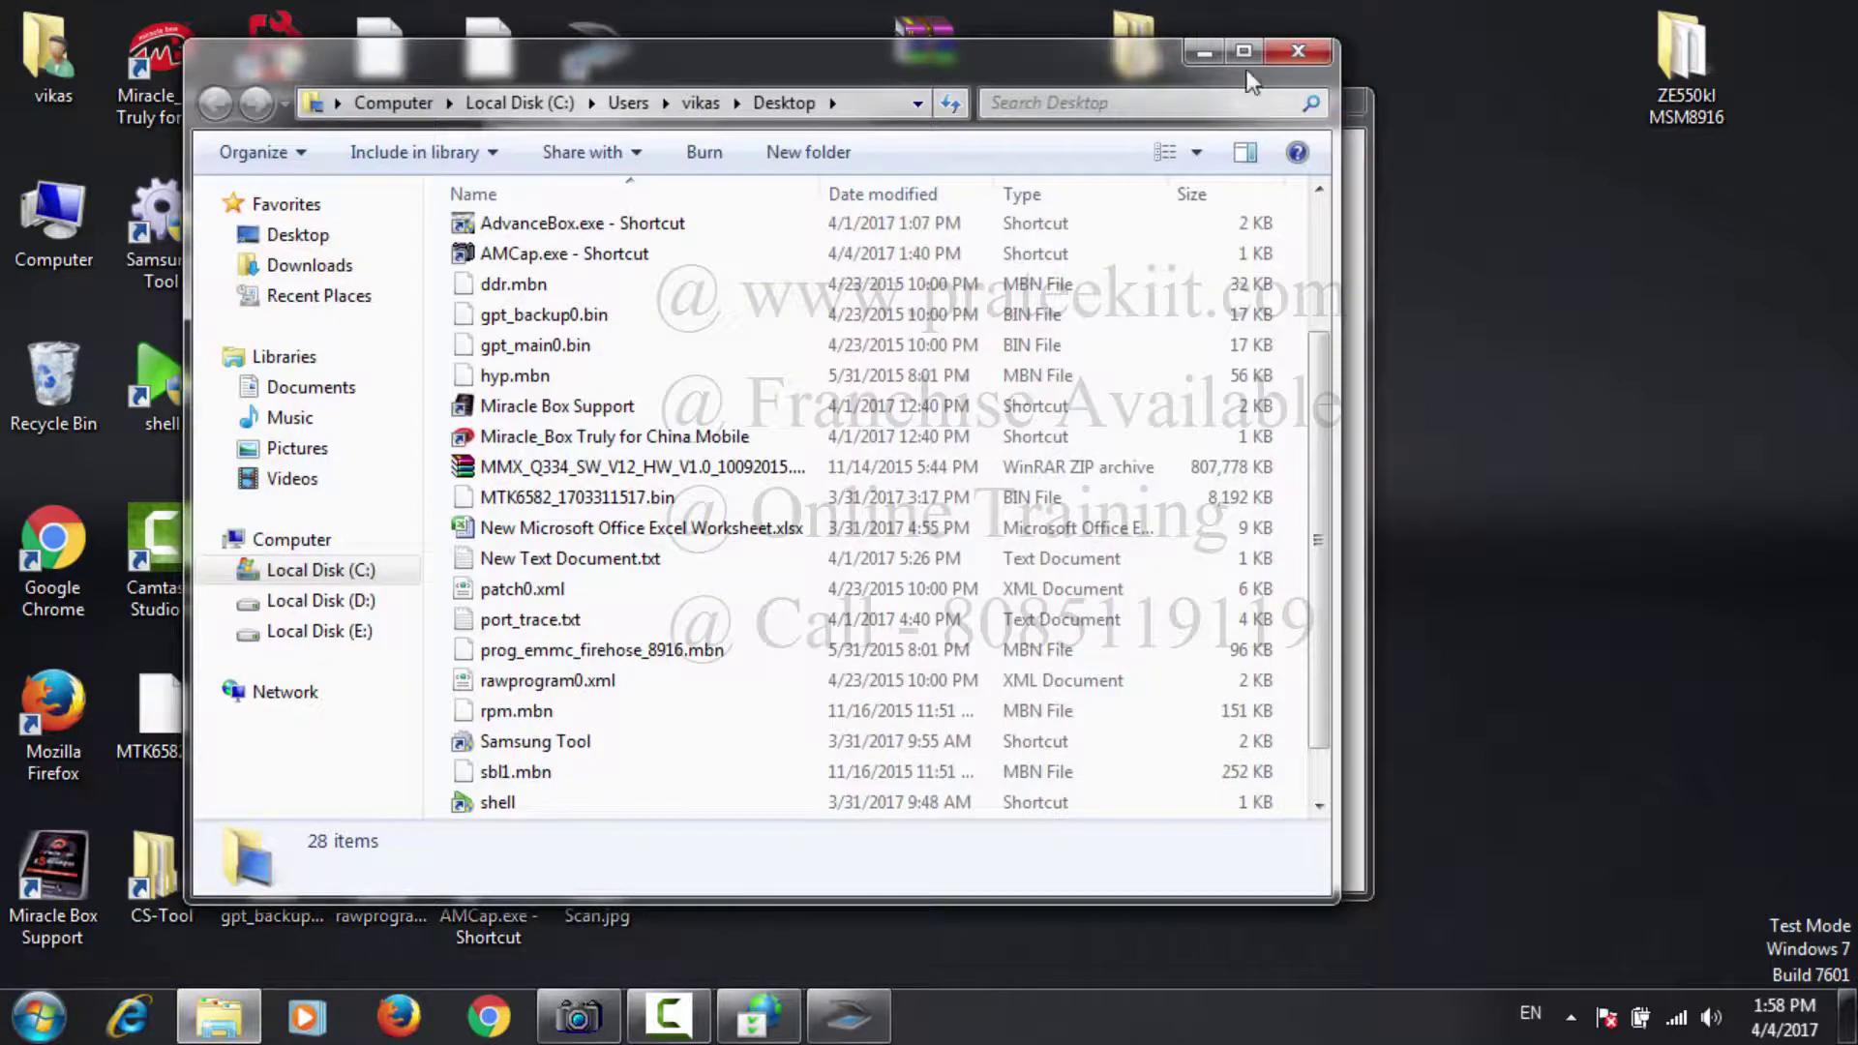
{"action": "left_click", "coordinate": [1298, 50]}
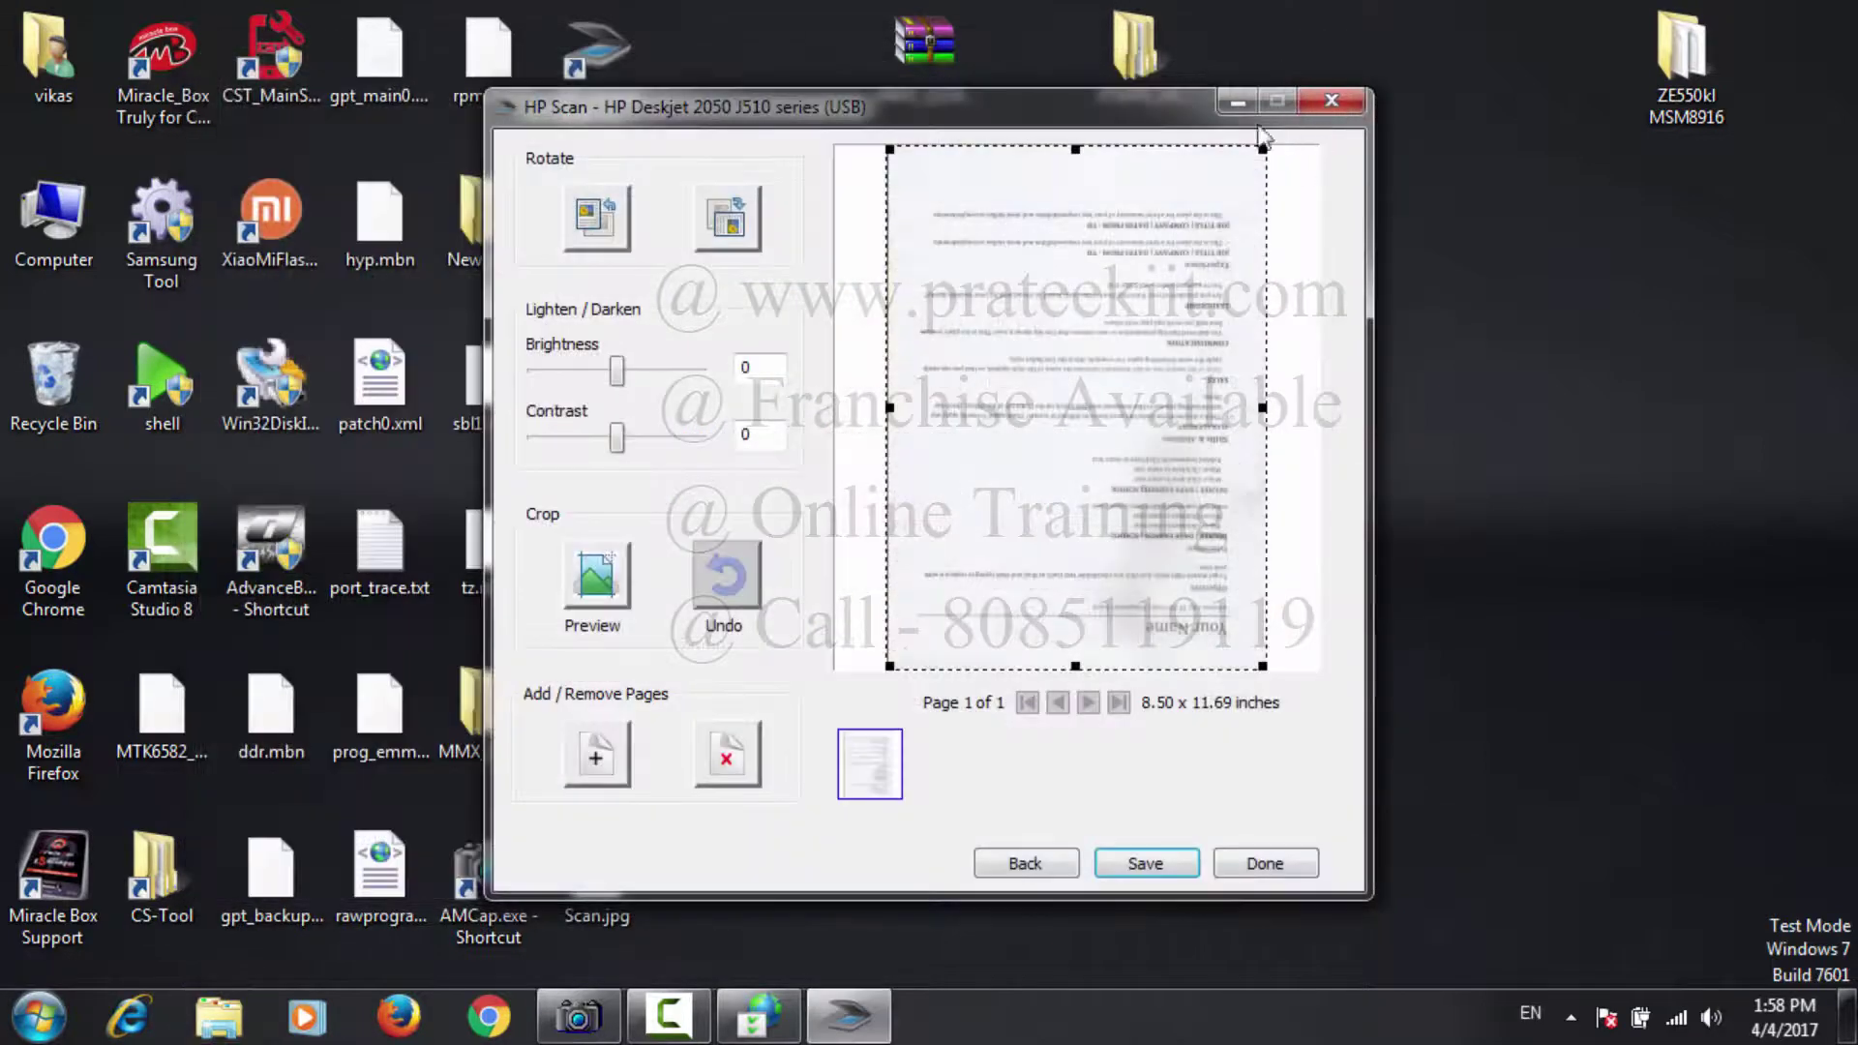
Step: Rotate Scan.jpg upright with two counterclockwise turns in Windows Photo Viewer, then reopen it to check its orientation
{"action": "left_click", "coordinate": [1227, 90]}
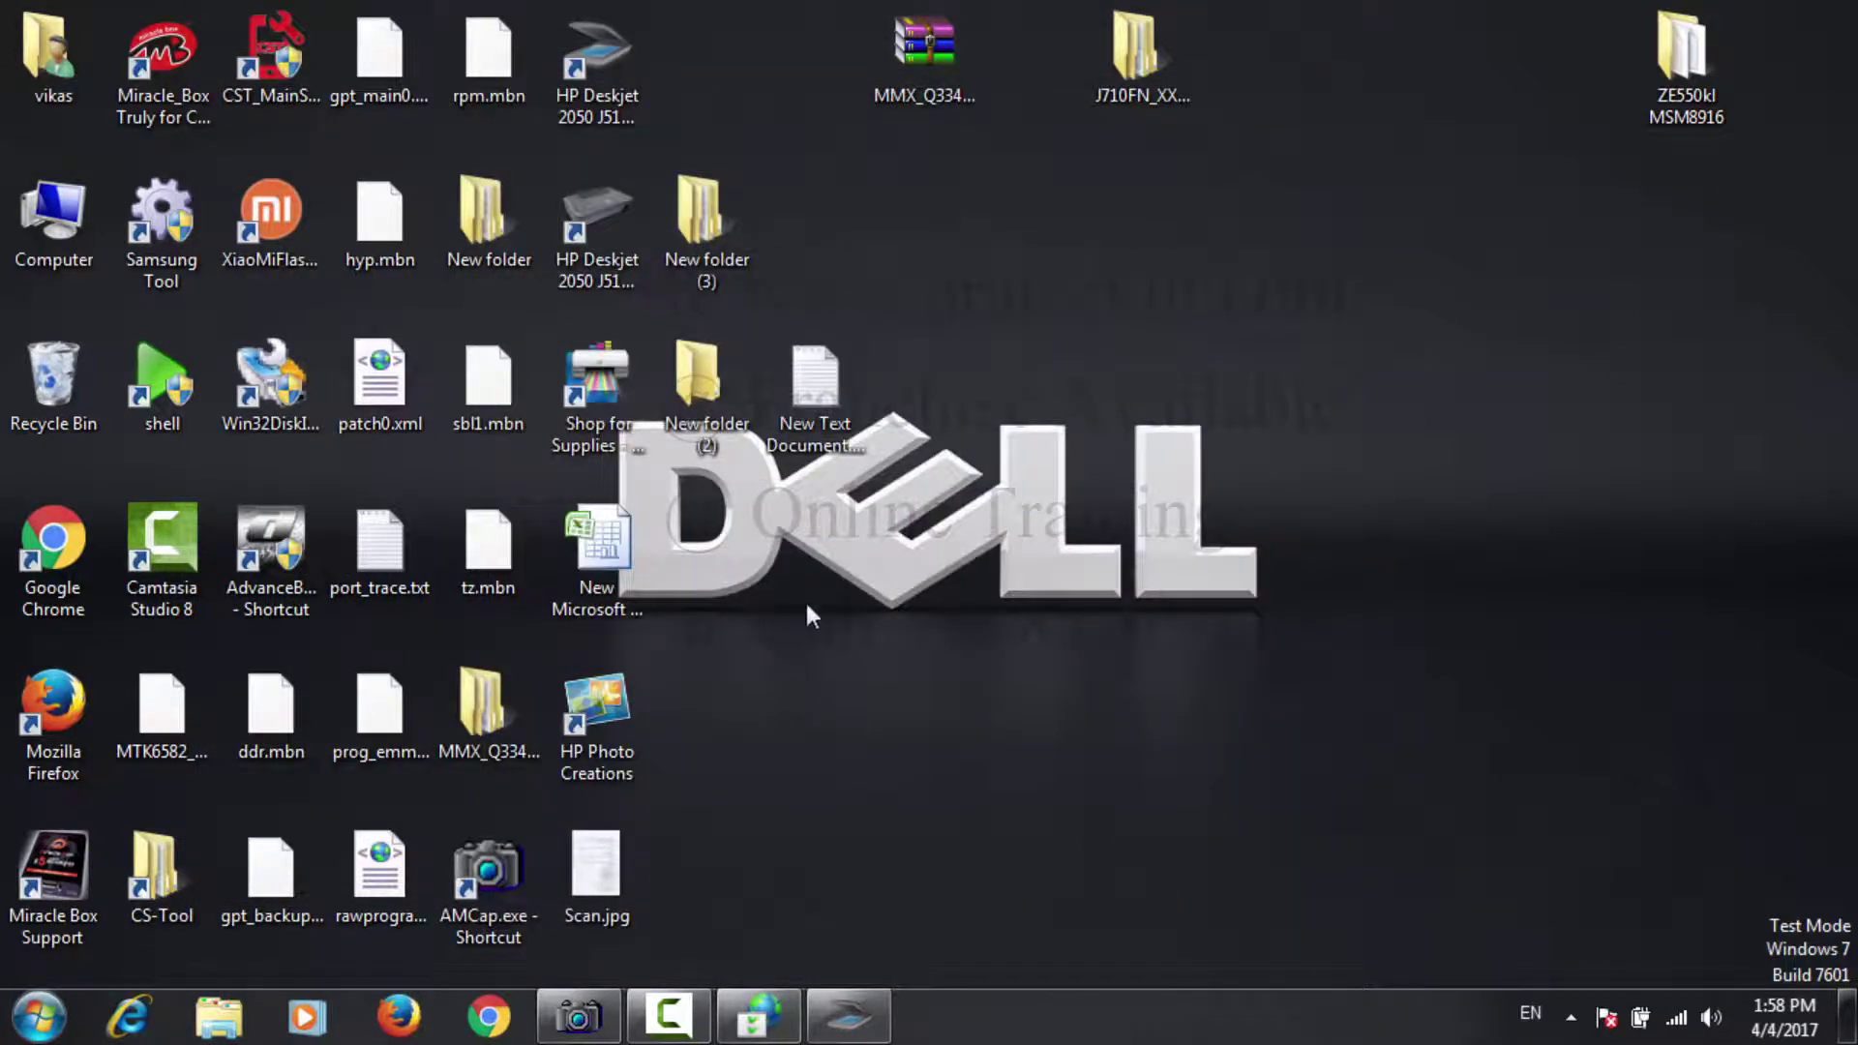
{"action": "double_click", "coordinate": [612, 858]}
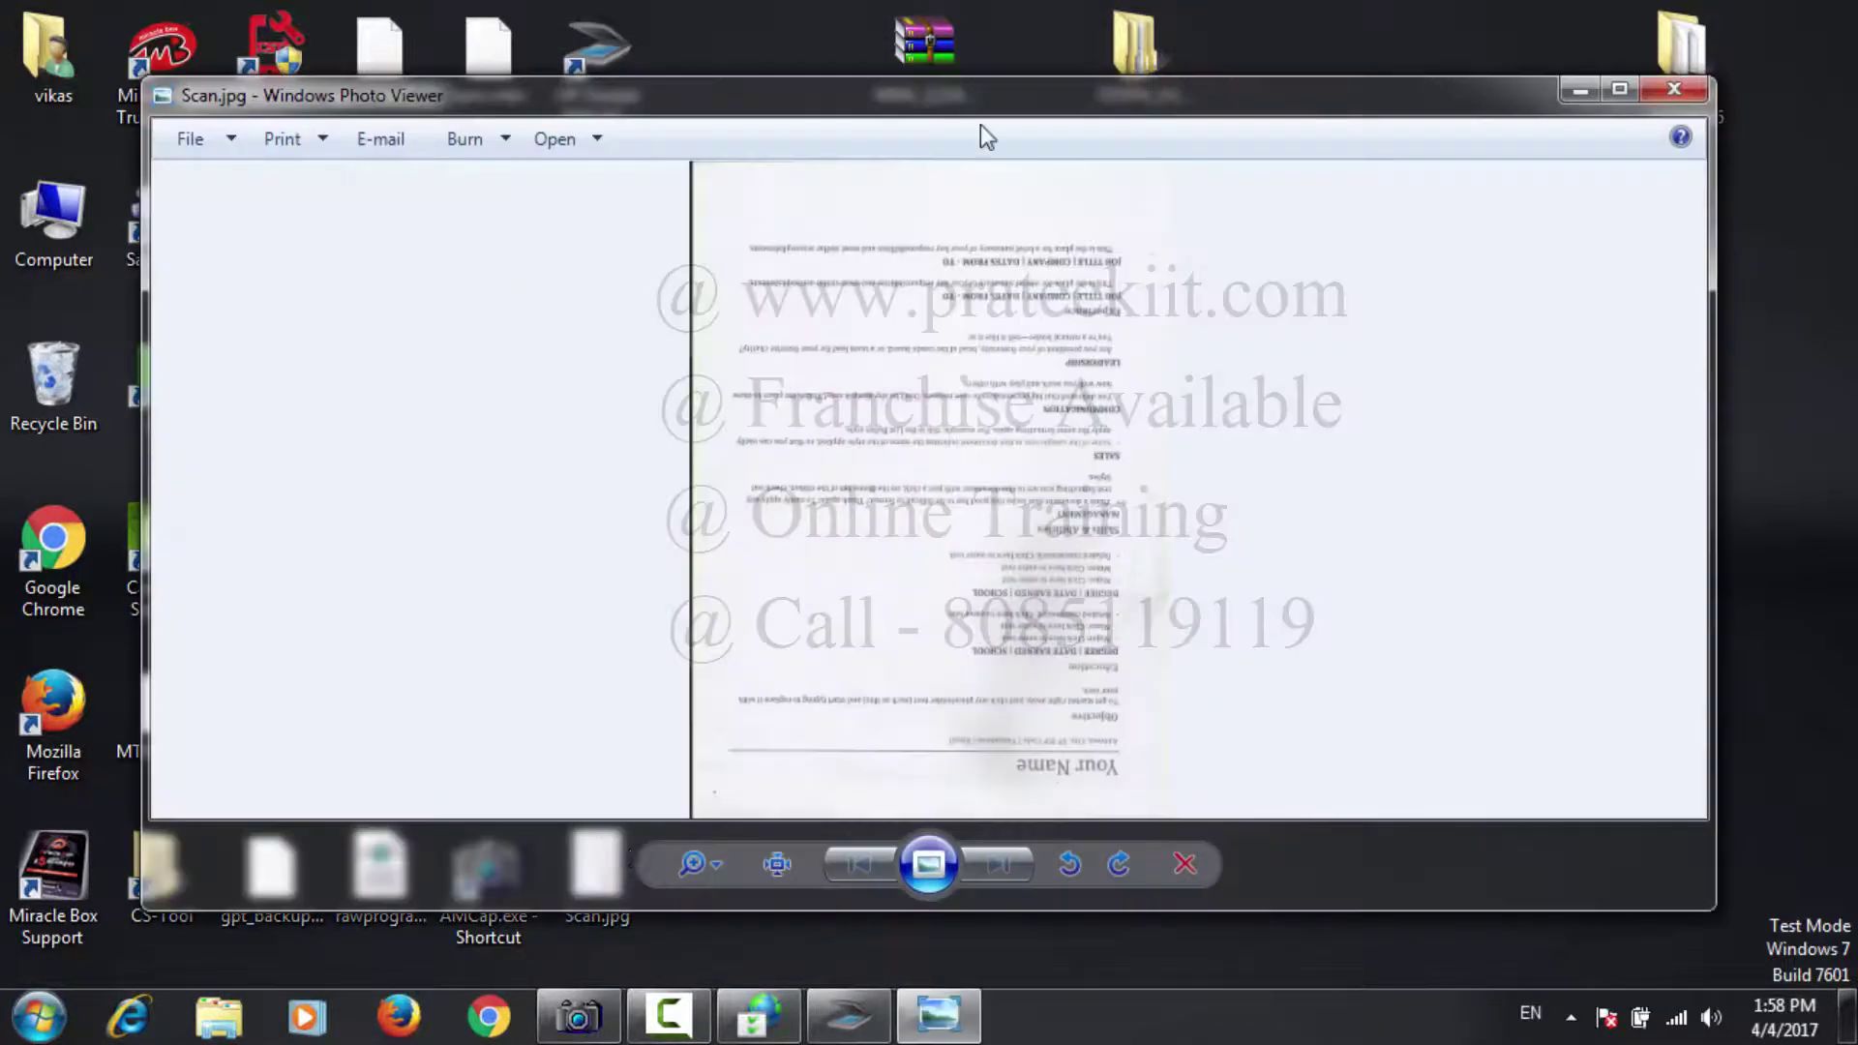
{"action": "double_click", "coordinate": [933, 97]}
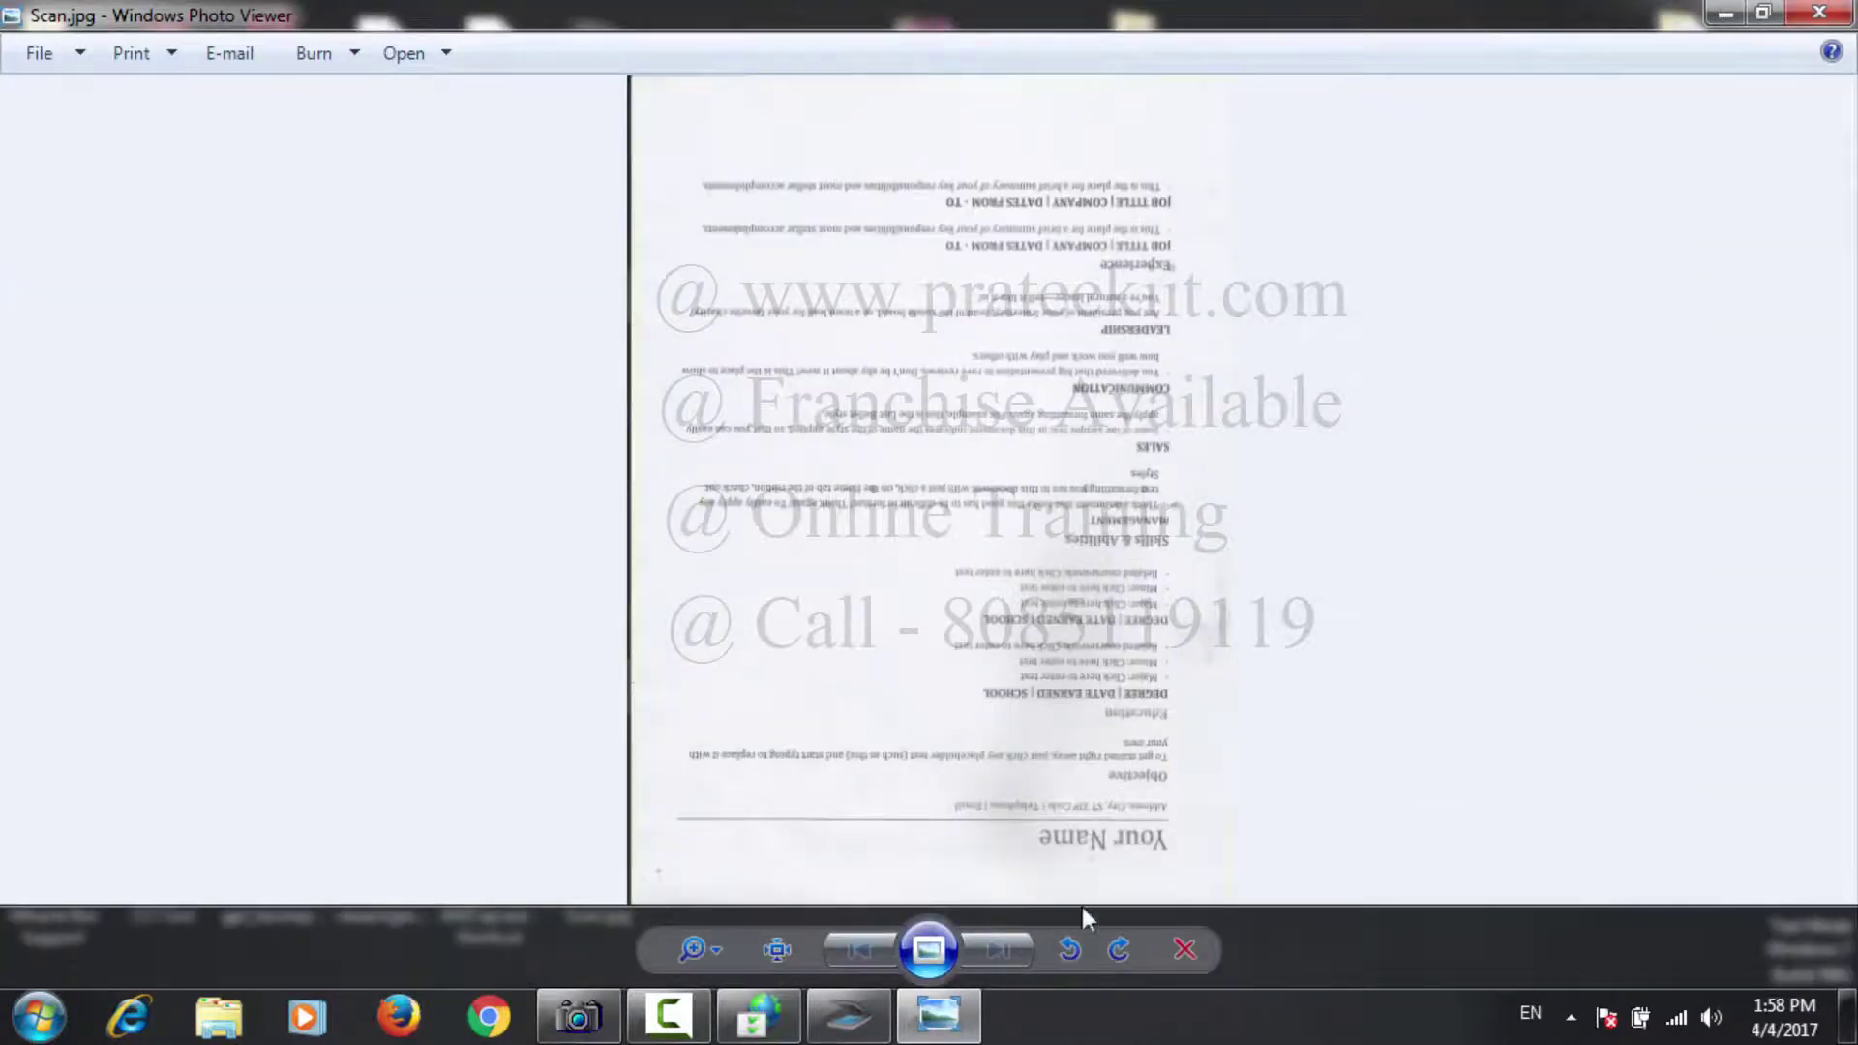
{"action": "left_click", "coordinate": [1070, 950]}
{"action": "left_click", "coordinate": [1070, 950]}
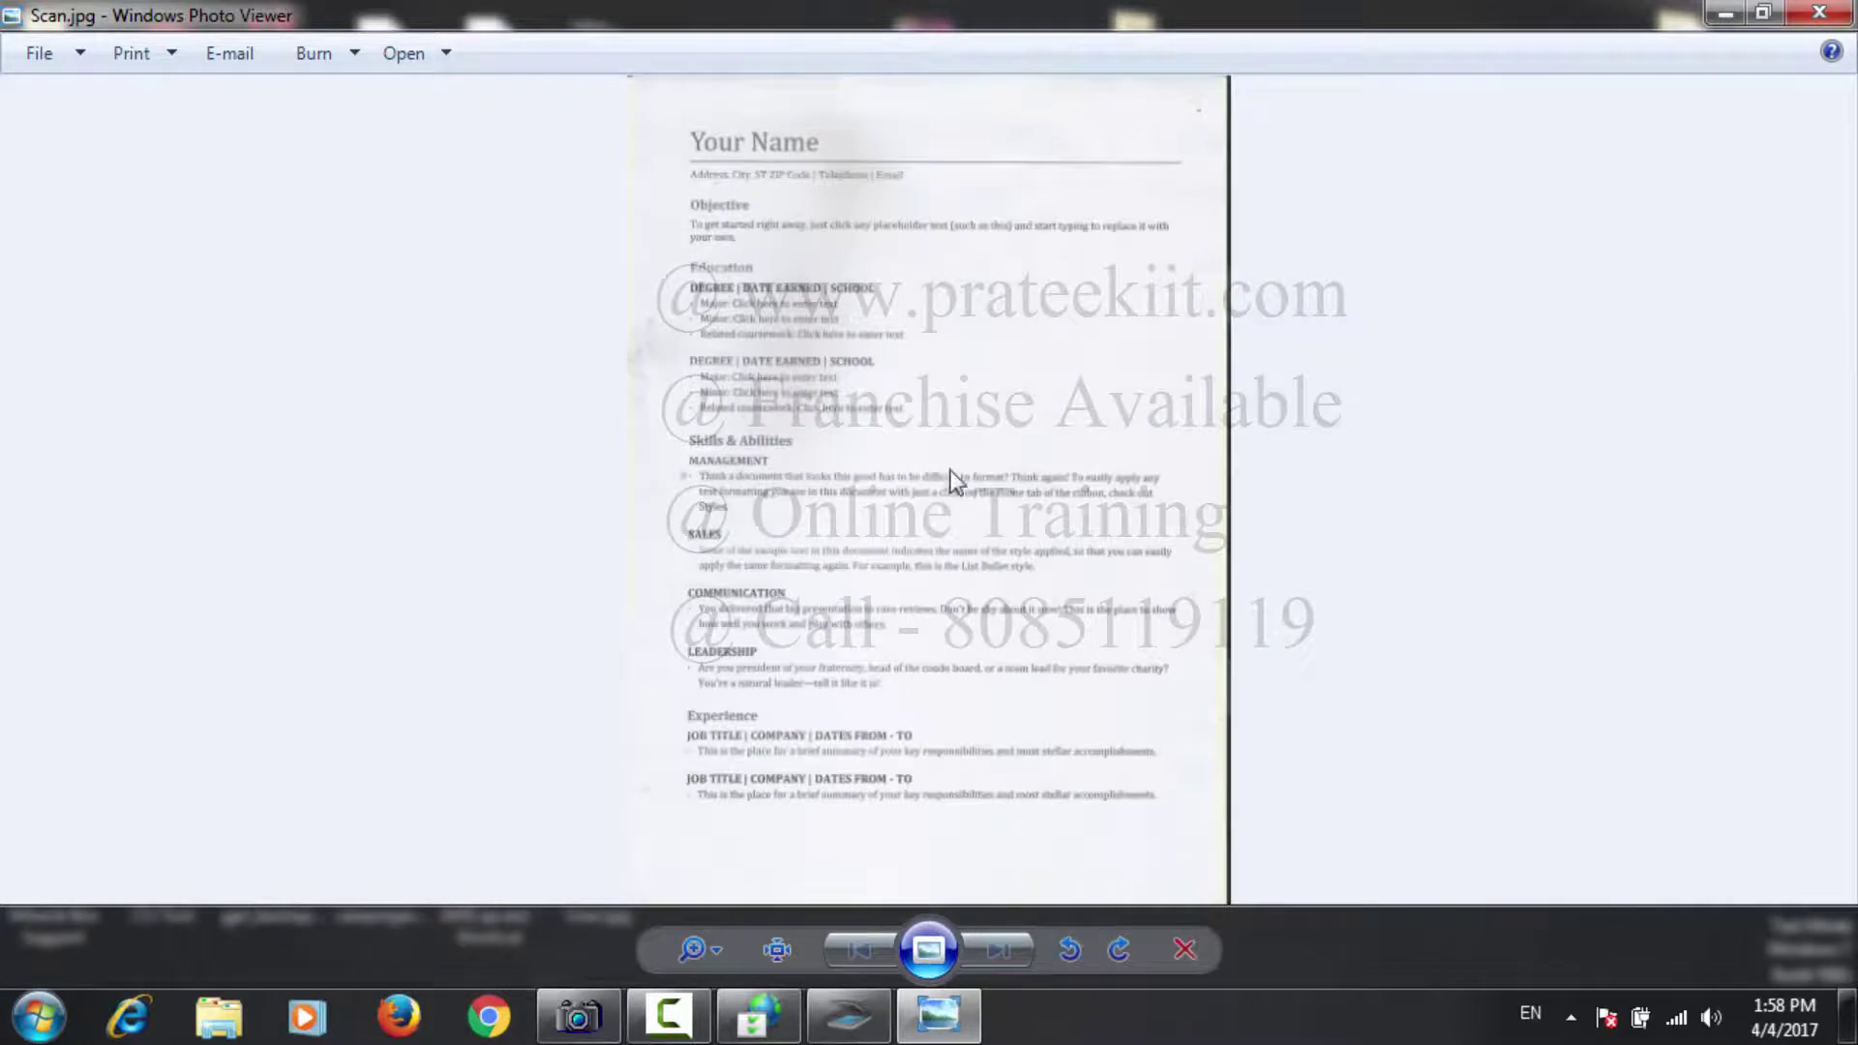
{"action": "left_click", "coordinate": [1819, 12]}
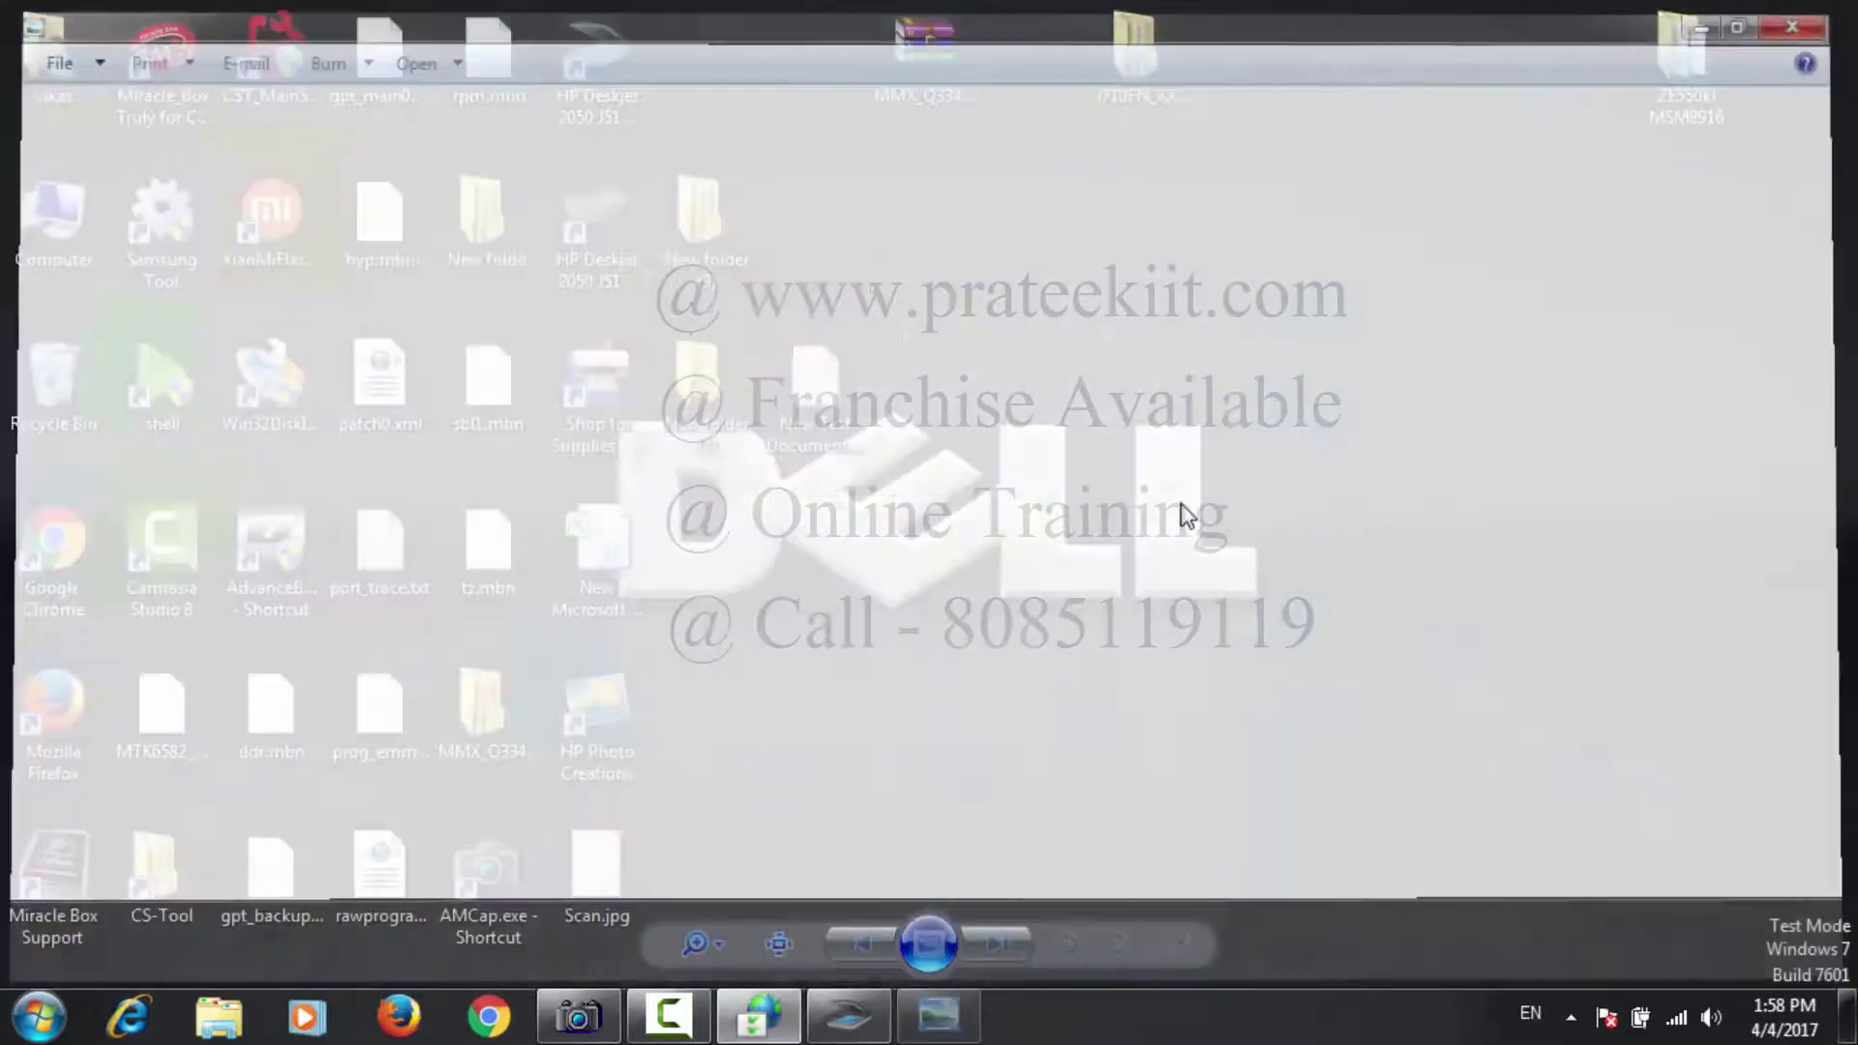
{"action": "double_click", "coordinate": [643, 841]}
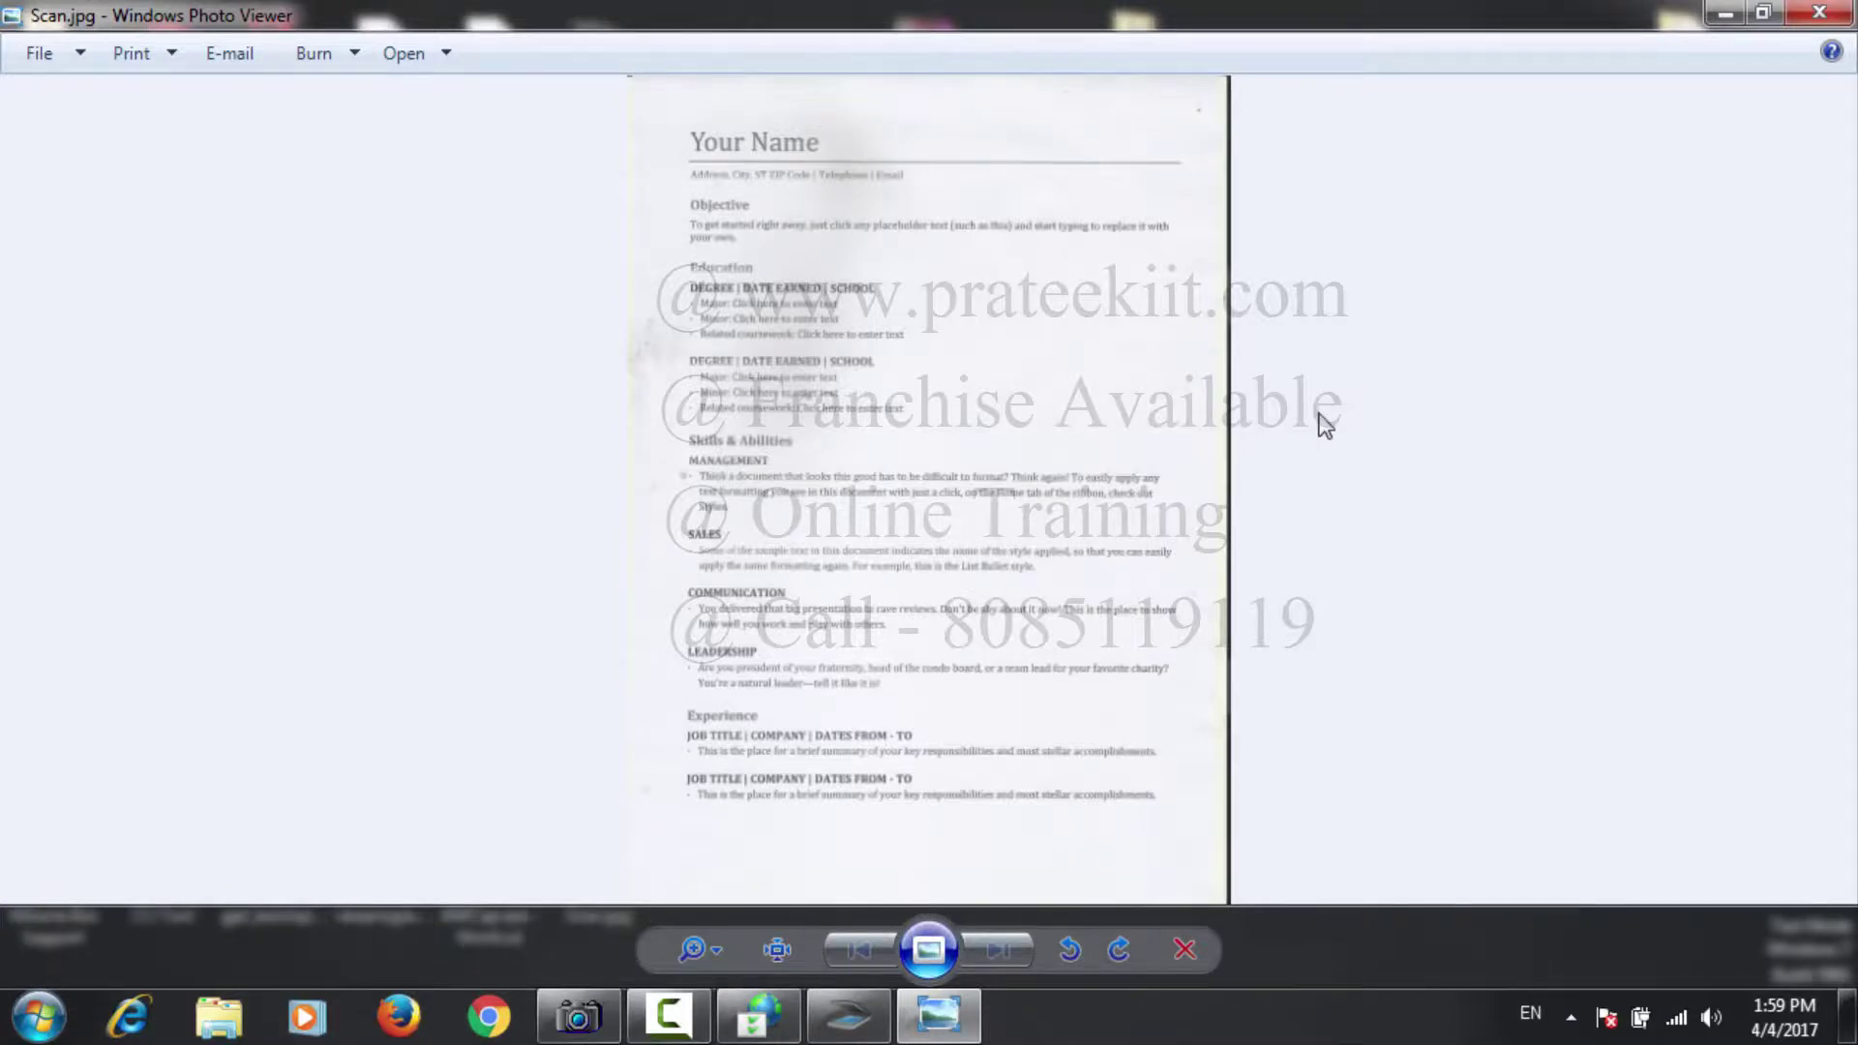
{"action": "left_click", "coordinate": [1819, 13]}
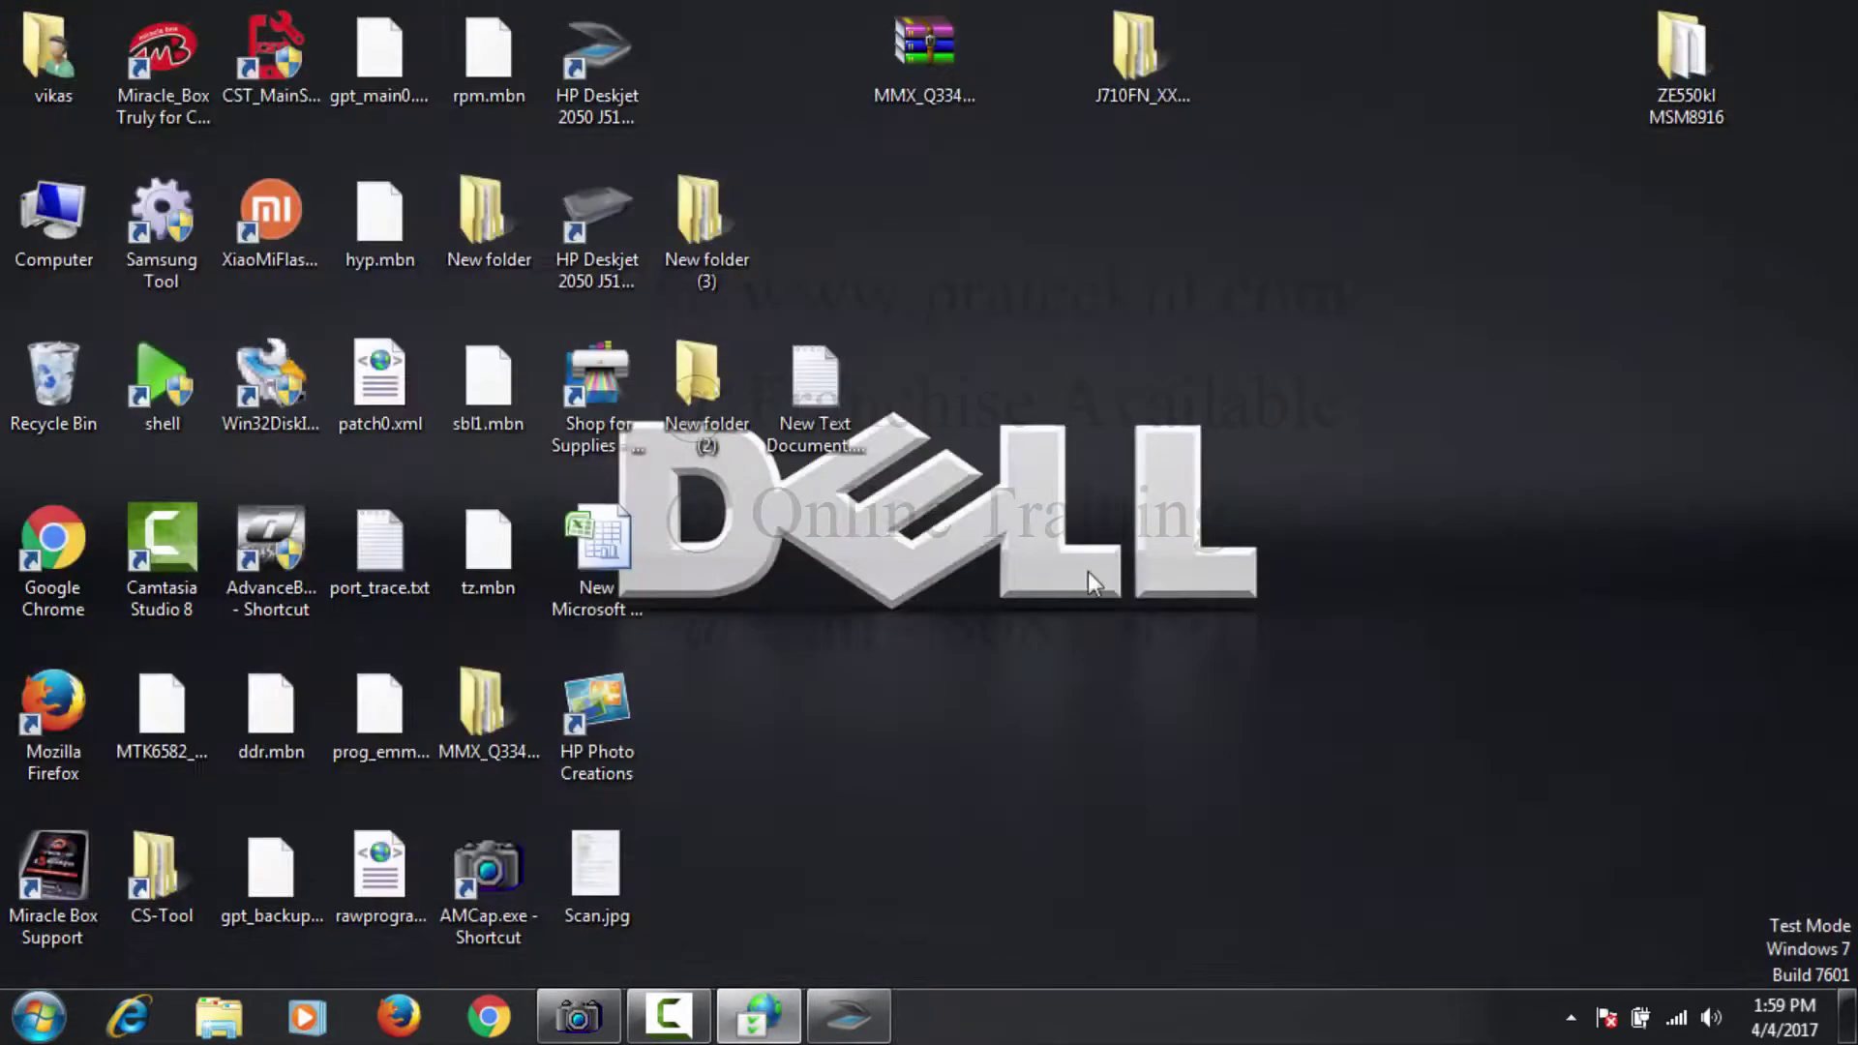